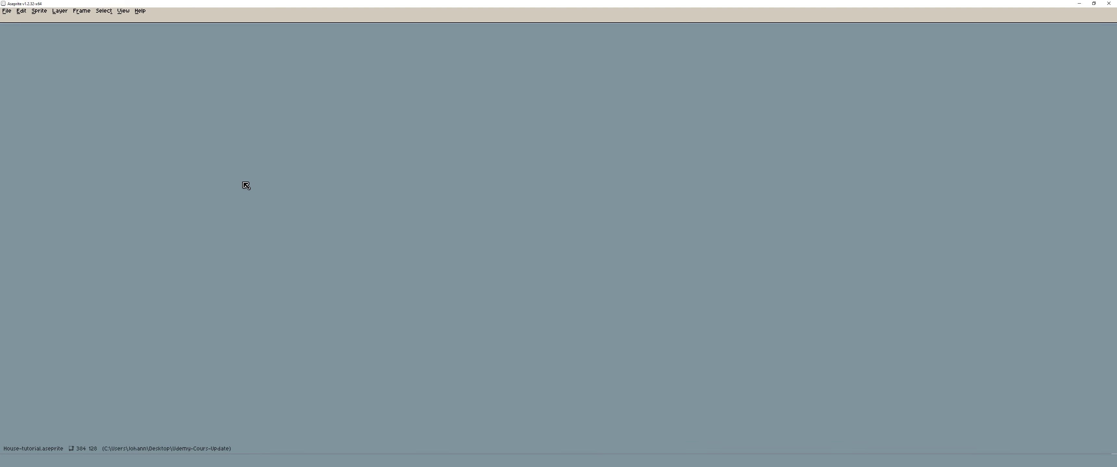
- Open the File menu from the empty Aseprite workspace
left_click(9, 13)
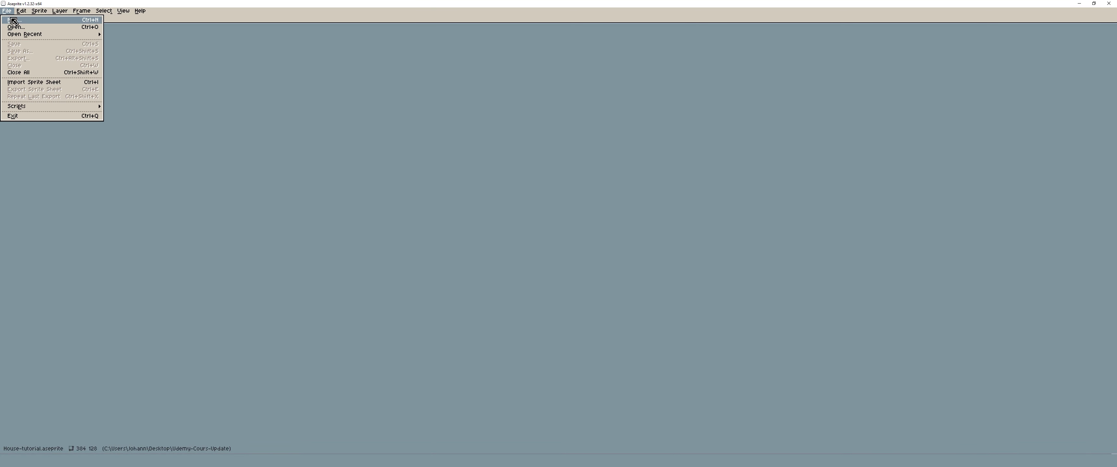
- Create a new 256×128 sprite (width 128*2) with a transparent background
left_click(13, 19)
type("128")
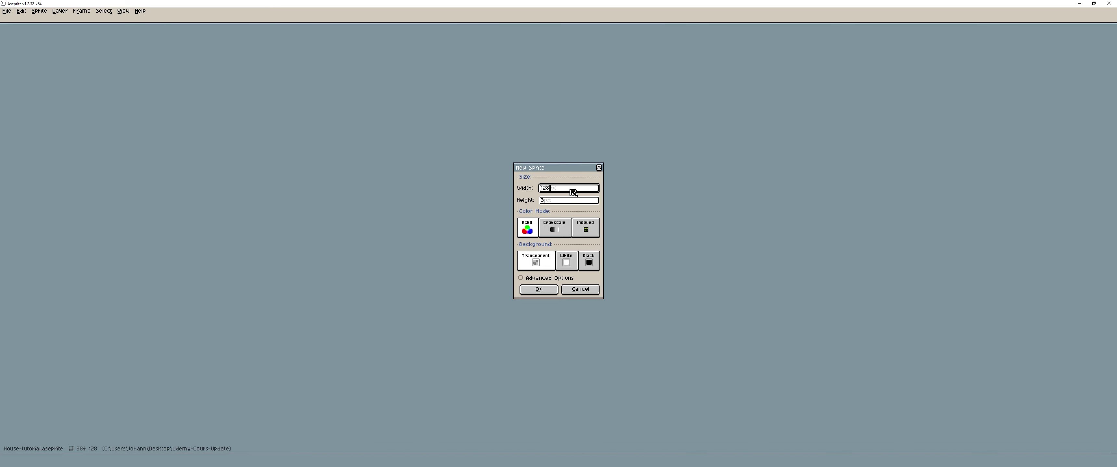
type("2")
key("Tab")
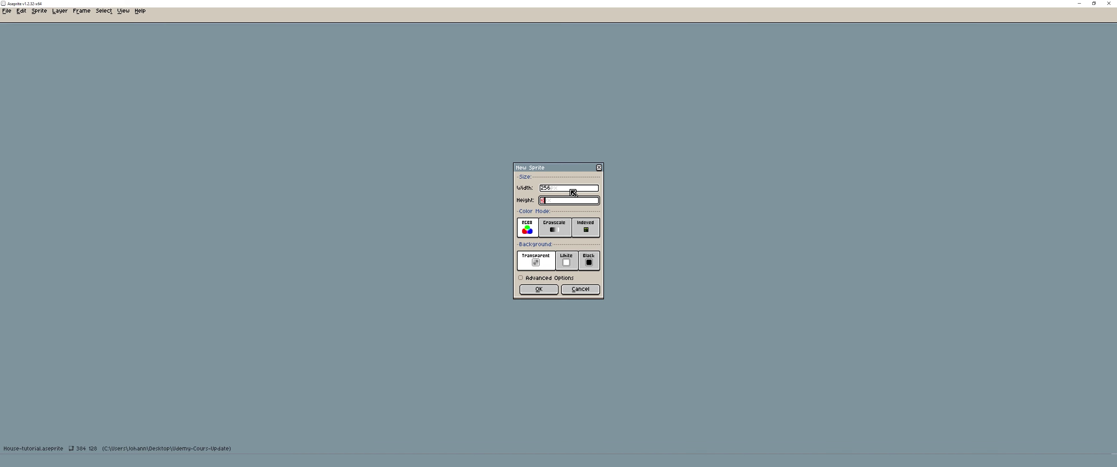
type("128")
key("Return")
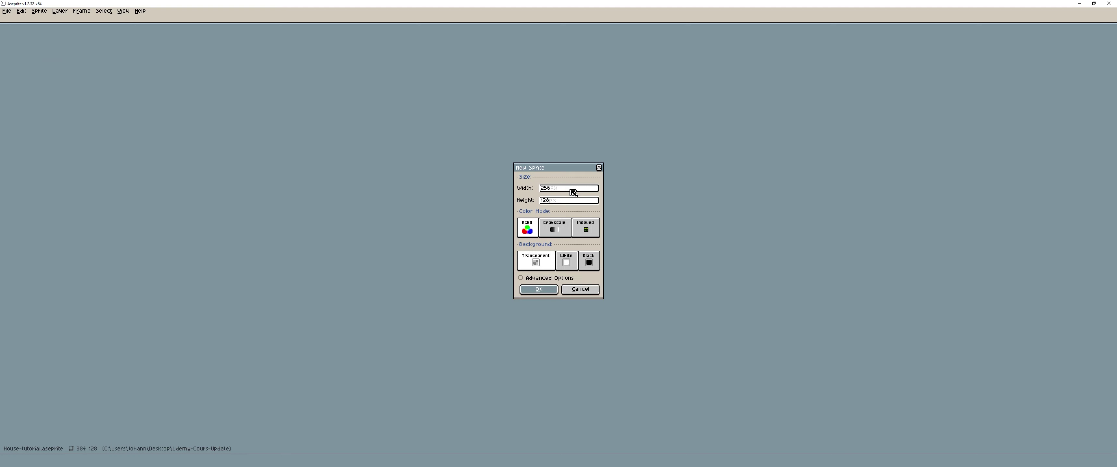
scroll(600, 232, "up", 3)
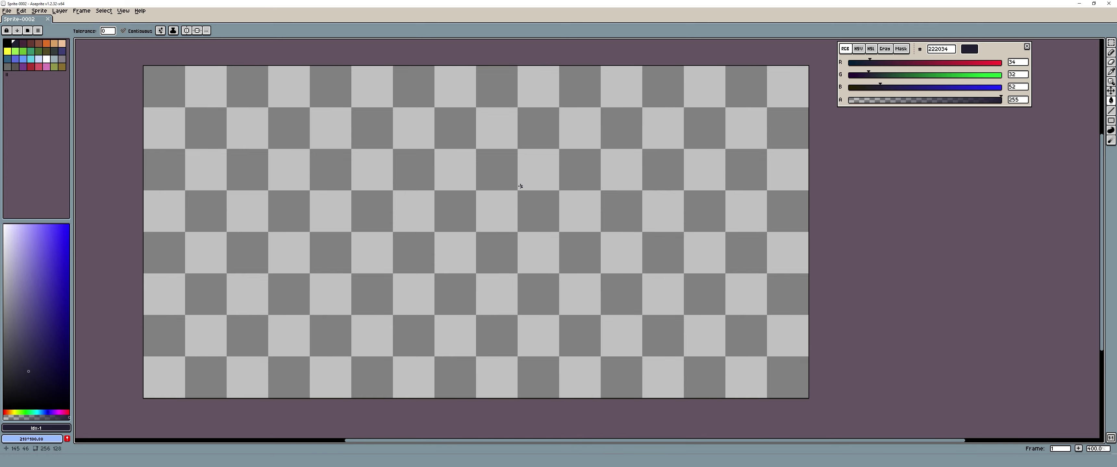
- Paste the swatch image and replace the palette with a new palette from the sprite
key("ctrl+v")
scroll(153, 72, "up", 2)
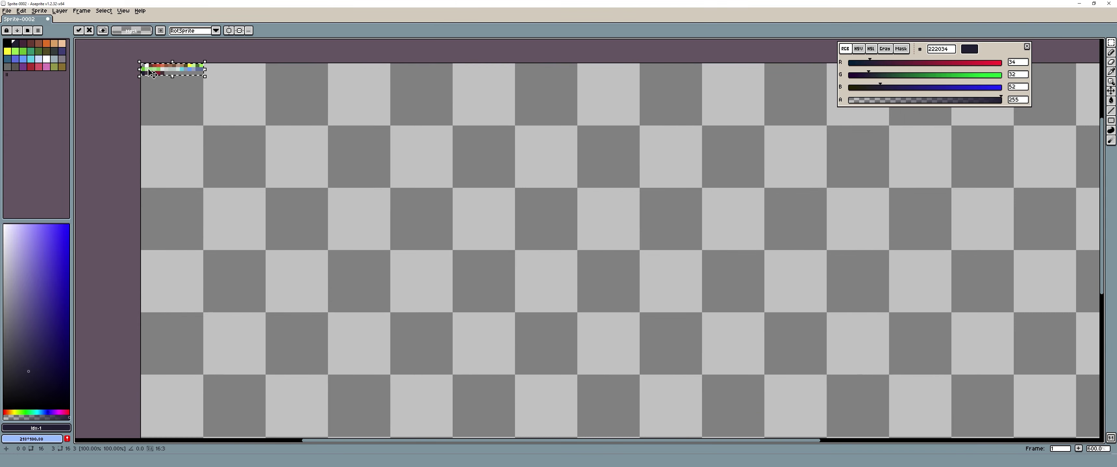
scroll(153, 73, "up", 5)
key("Return")
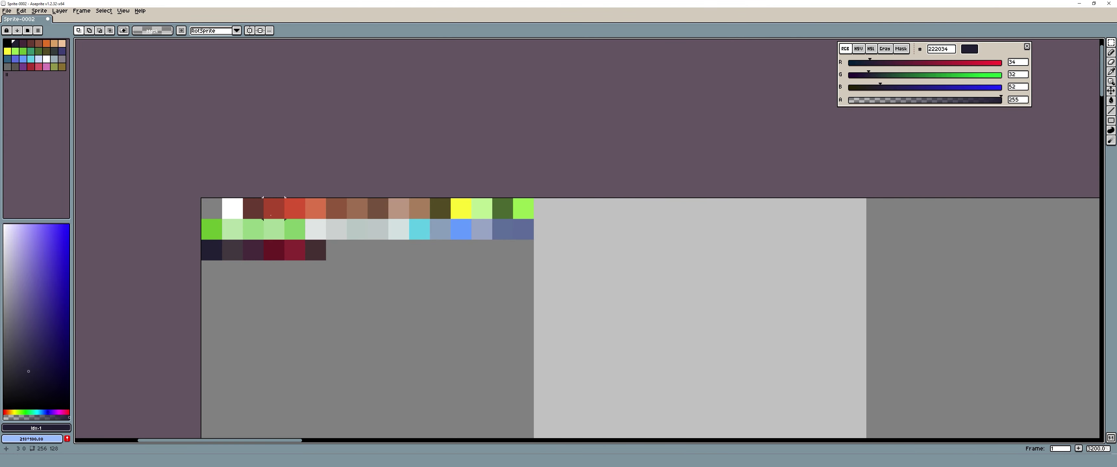
left_click(38, 30)
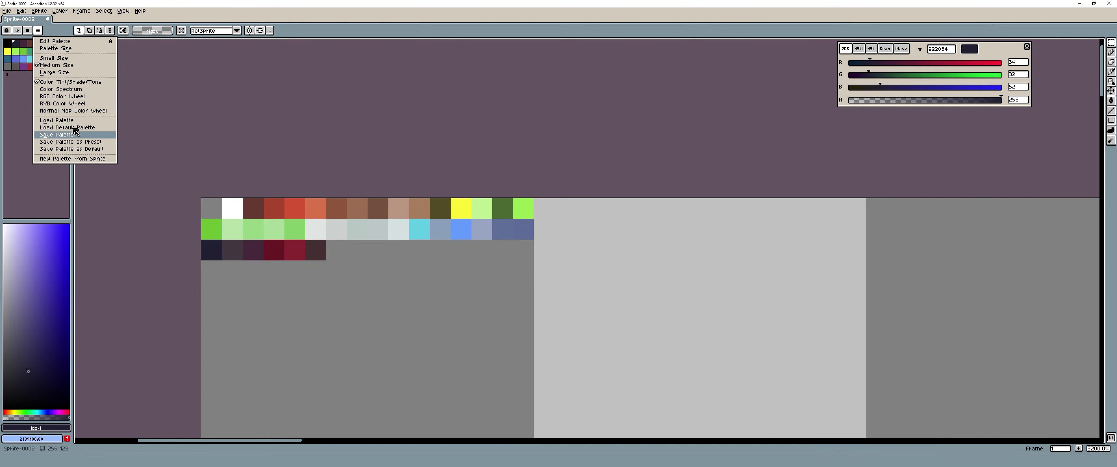
left_click(86, 159)
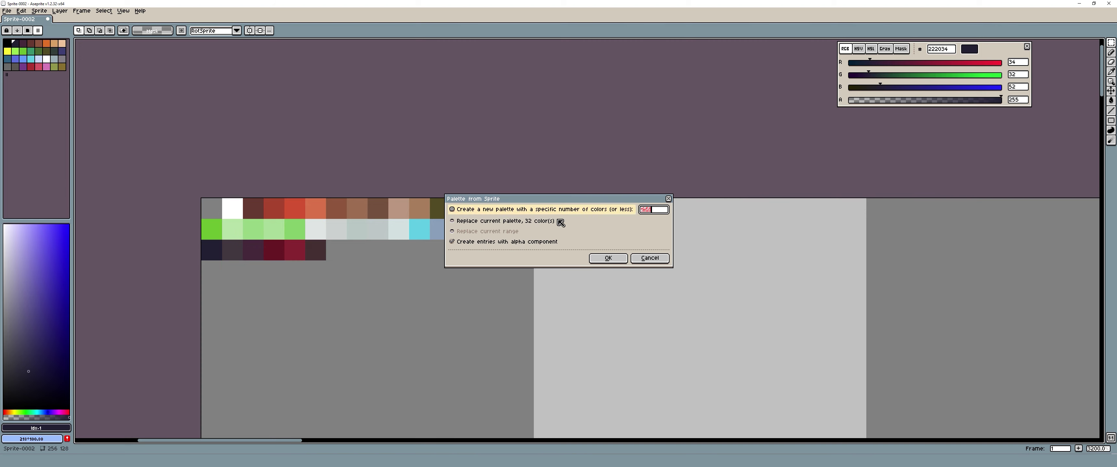
left_click(607, 258)
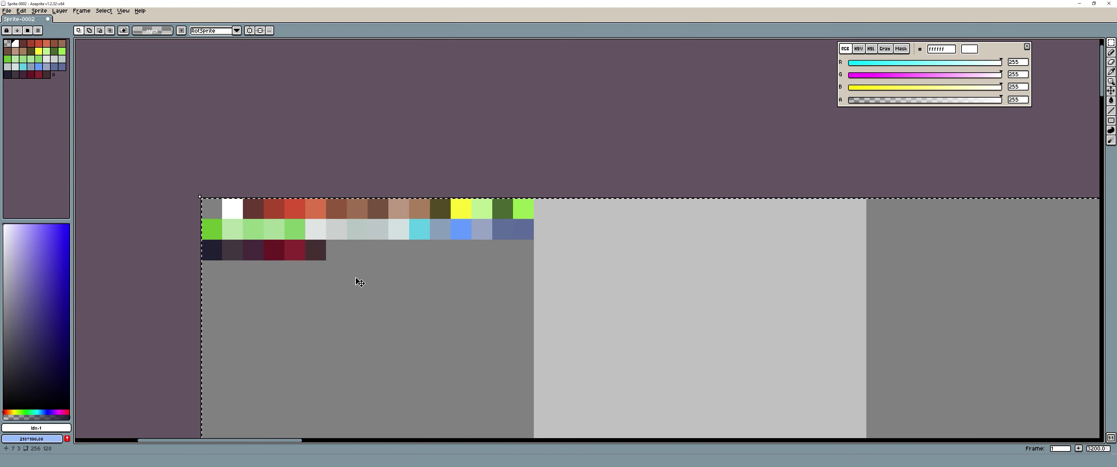
- Remove the pasted swatches so the canvas is blank again
key("ctrl+z")
scroll(347, 273, "down", 1)
scroll(378, 304, "down", 2)
scroll(378, 304, "down", 2)
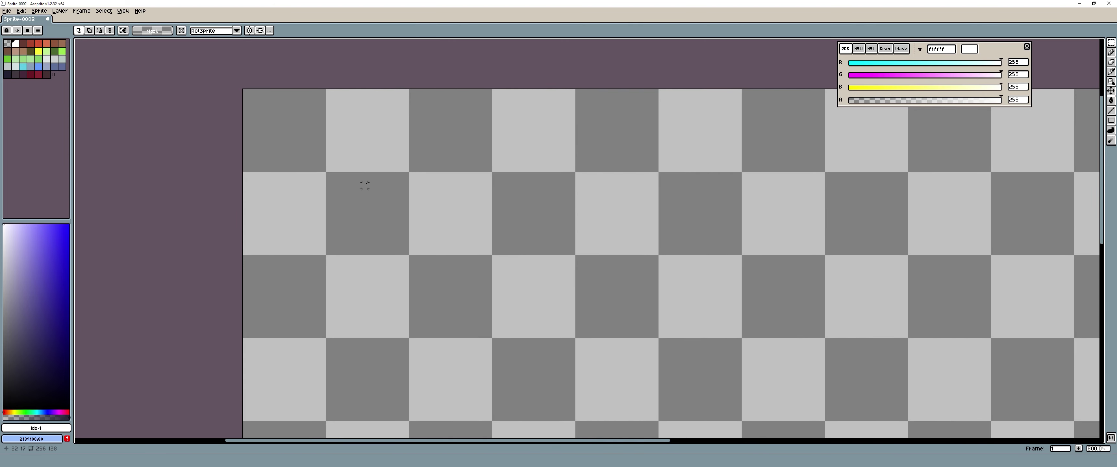
scroll(366, 182, "down", 3)
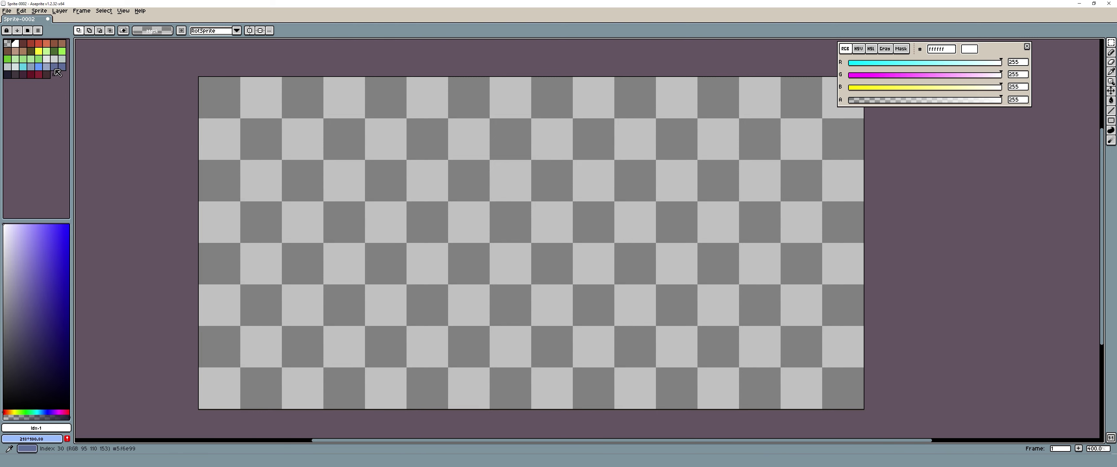
- Make light blue #879fb9 the drawing colour, testing and undoing one stroke
left_click(30, 67)
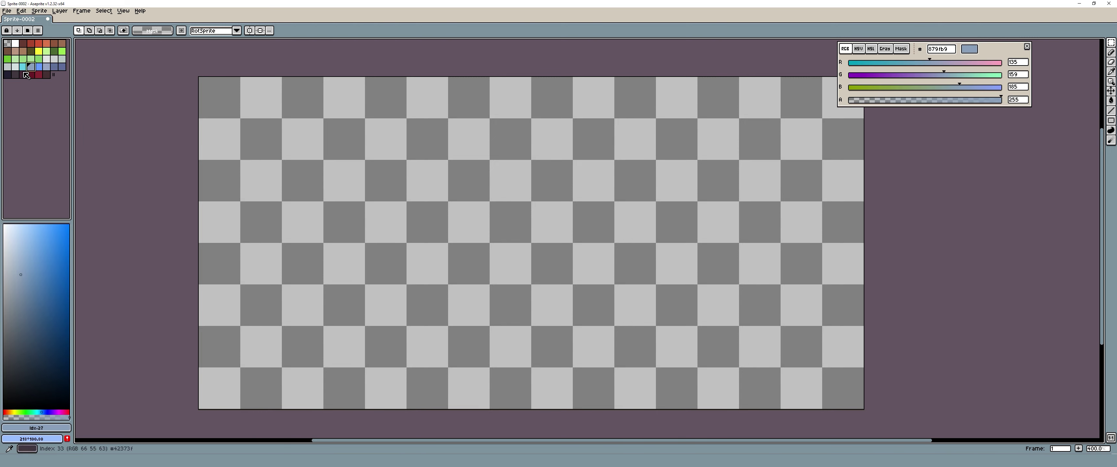
left_click(55, 67)
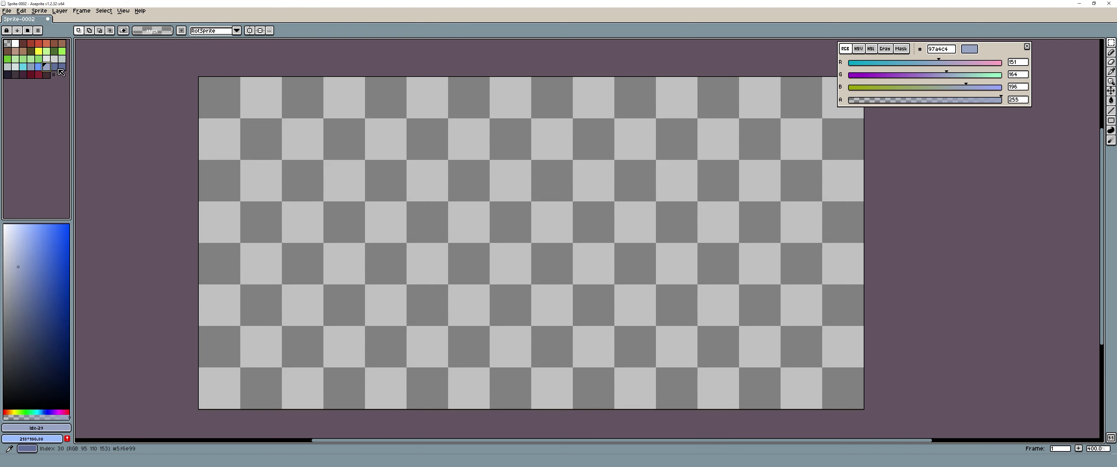
left_click(30, 66)
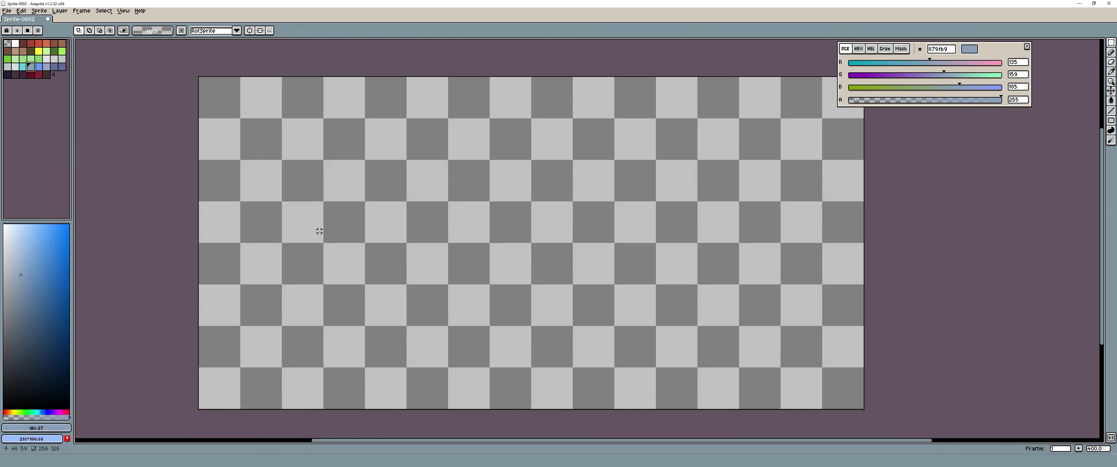
left_click_drag(303, 246, 412, 217)
key("ctrl+z")
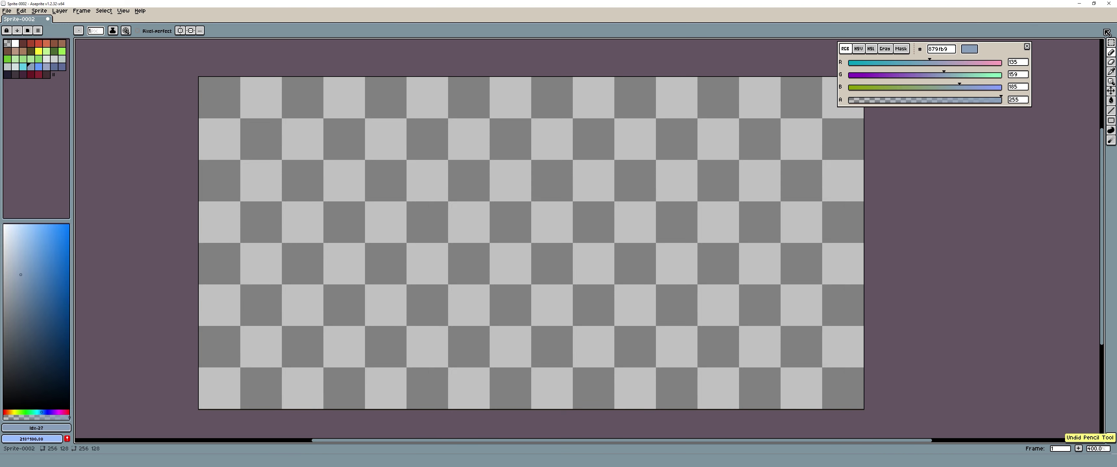
- Draw a rectangular marquee selection on the canvas, then clear it
left_click(1110, 42)
scroll(265, 298, "up", 3)
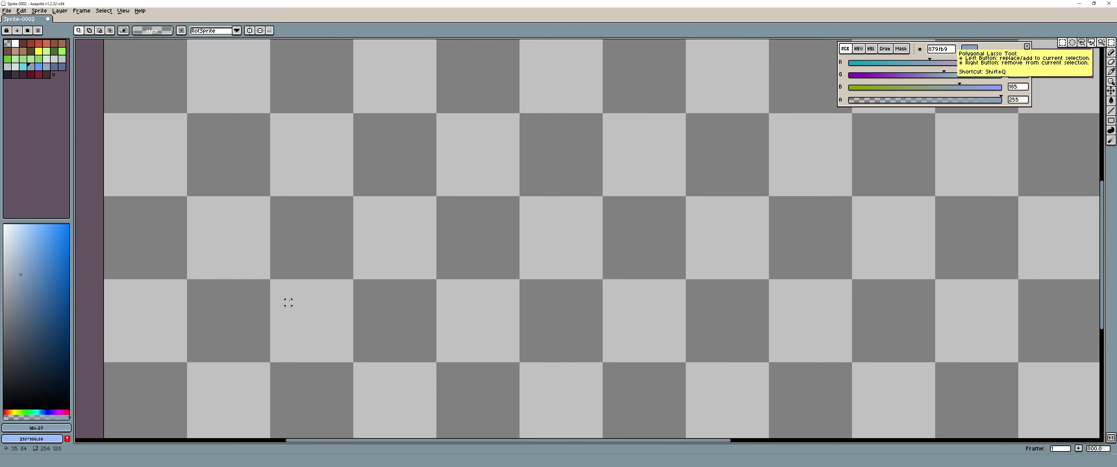
scroll(288, 302, "down", 3)
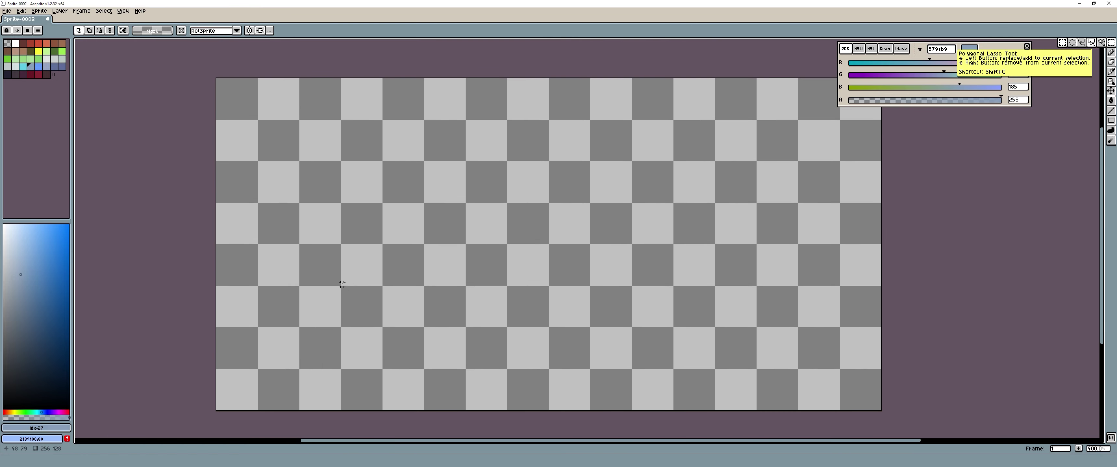
left_click_drag(342, 285, 464, 159)
scroll(455, 160, "up", 2)
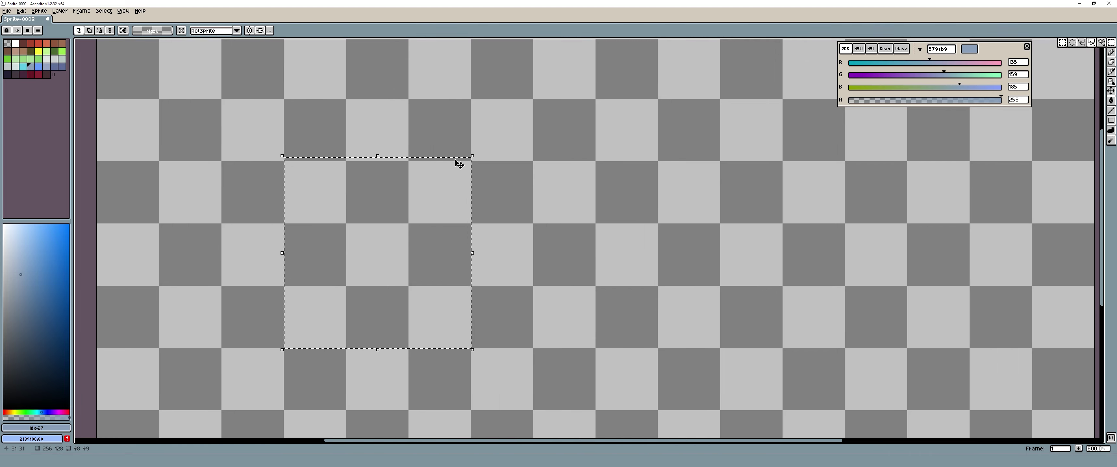
left_click(282, 162)
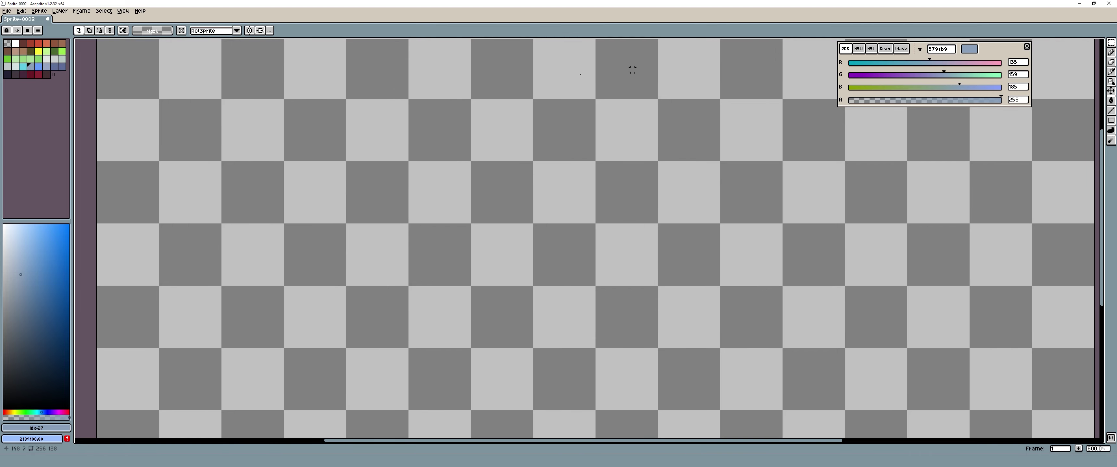
- Pencil the left diagonal roof slope up to the peak in light blue
key("b")
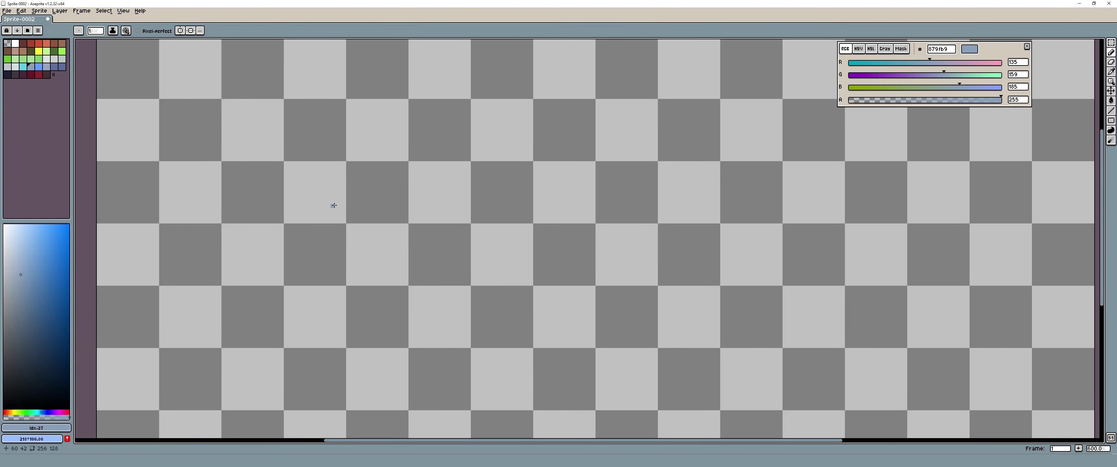
mouse_move(349, 222)
left_mouse_down()
mouse_move(465, 102)
mouse_move(445, 129)
left_mouse_up()
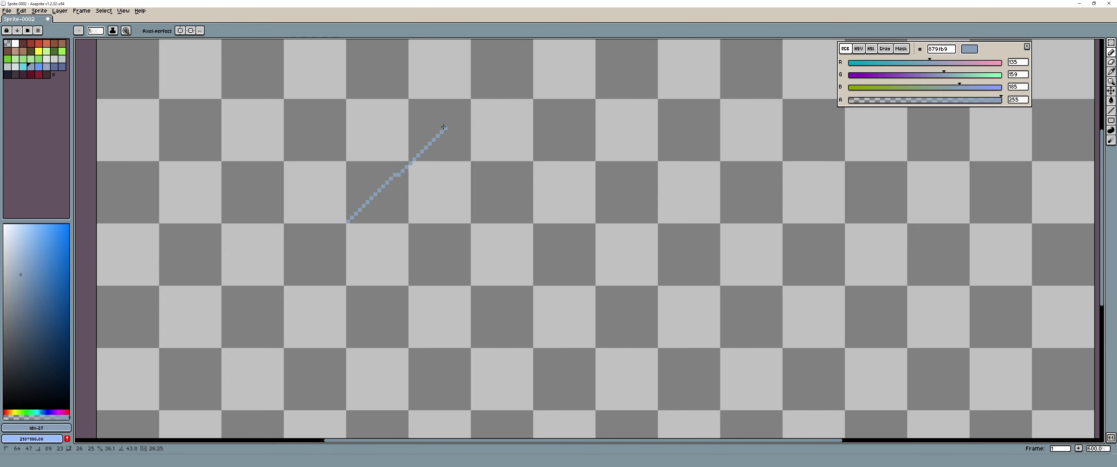
left_click_drag(444, 127, 443, 126)
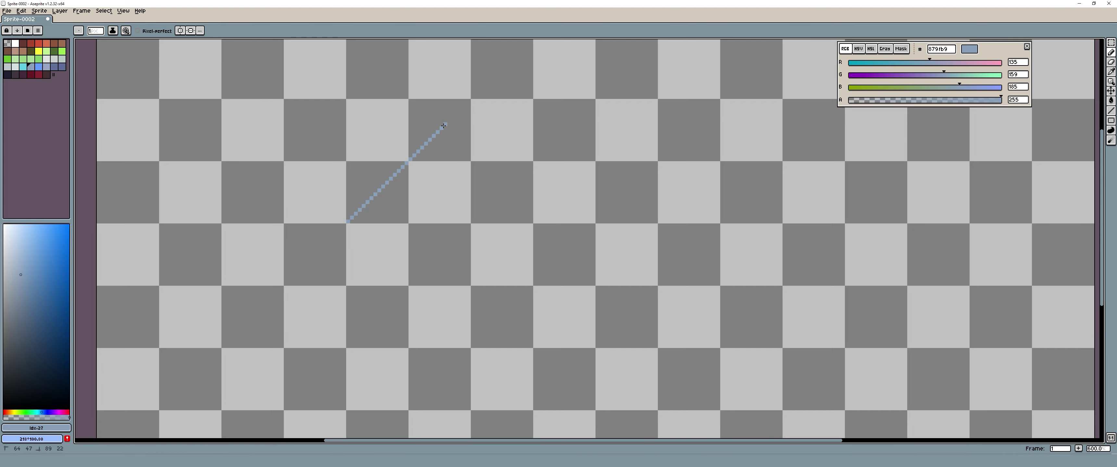
scroll(444, 126, "up", 4)
scroll(486, 100, "down", 1)
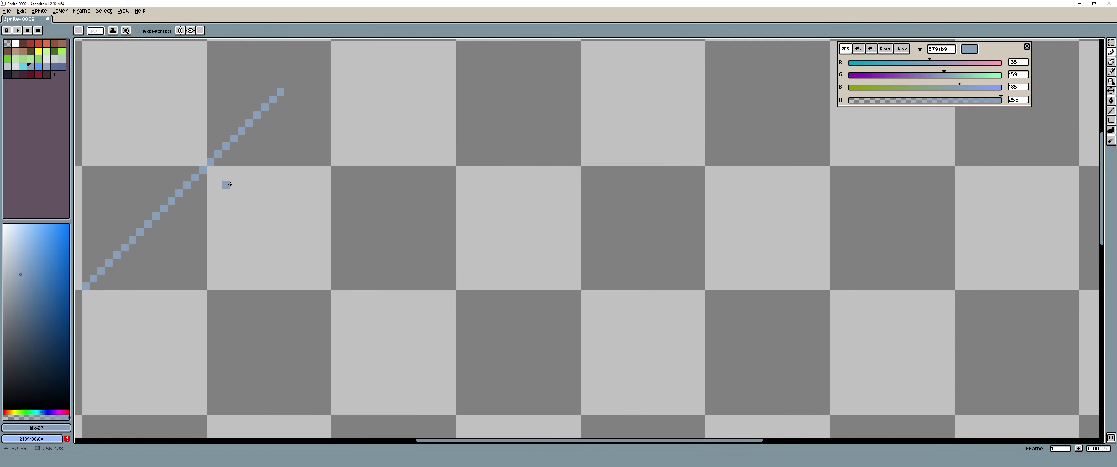
- Draw the right diagonal roof slope from the peak, then start marking the wall area
left_click_drag(229, 184, 485, 285)
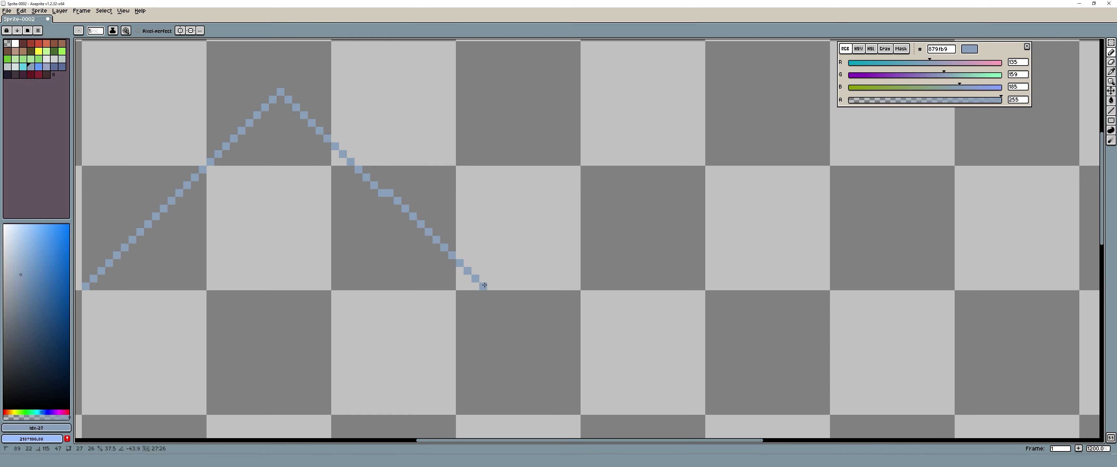
scroll(443, 237, "down", 3)
scroll(444, 237, "down", 1)
left_click(1110, 43)
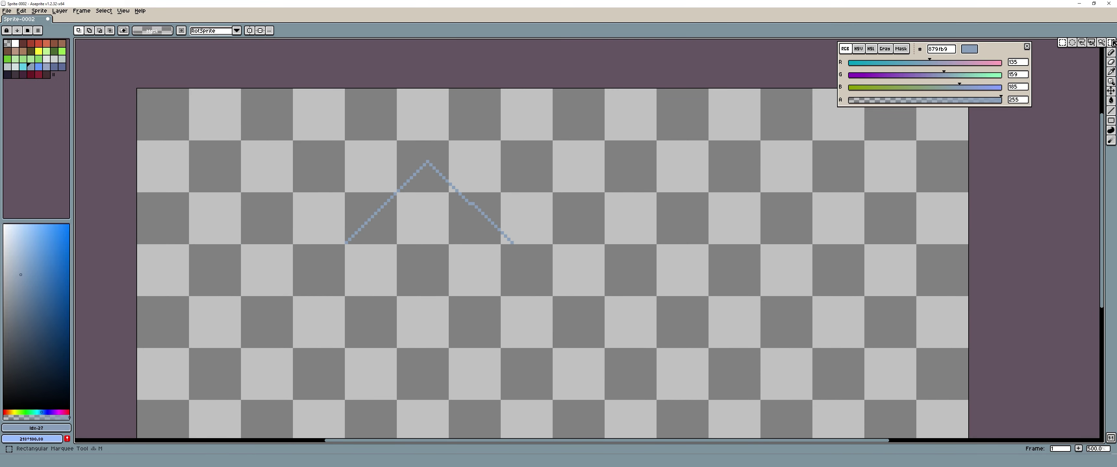
left_click_drag(574, 200, 558, 150)
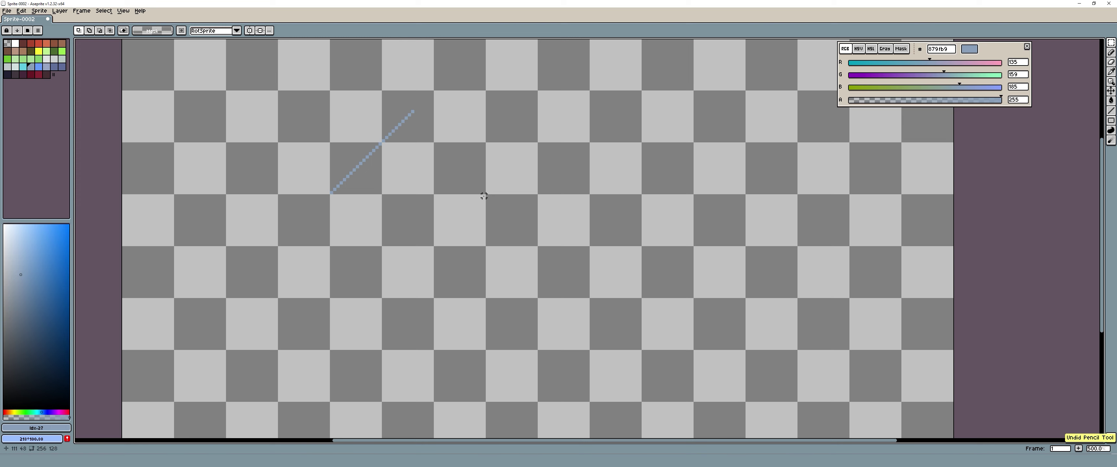
key("b")
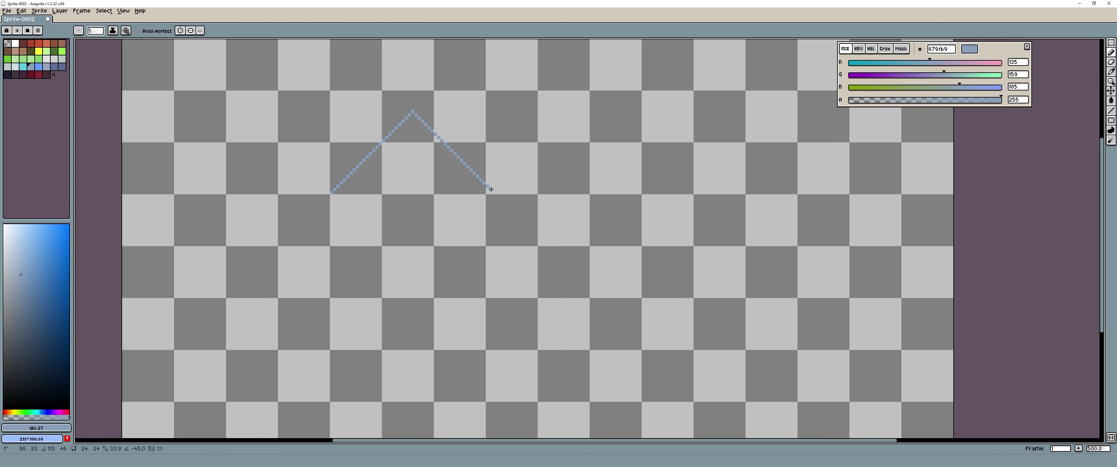
left_click(493, 191, "shift")
key("shift+q")
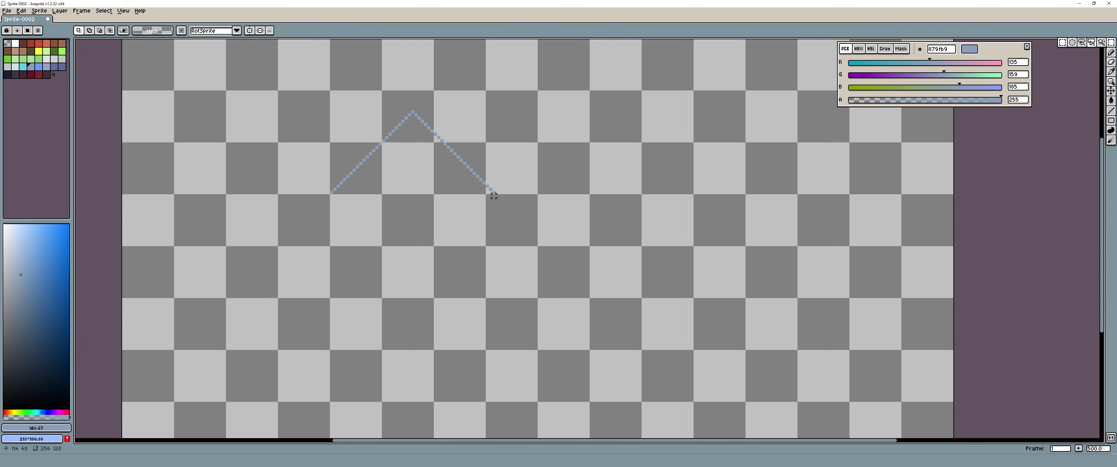
left_click_drag(493, 195, 331, 300)
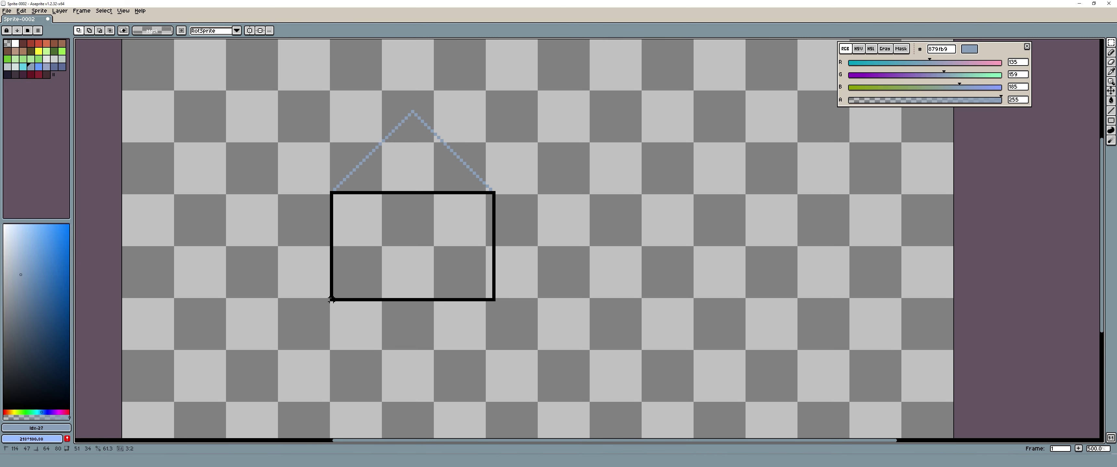
- Fill the wall rectangle and the roof triangle solid light blue
left_click_drag(331, 299, 330, 353)
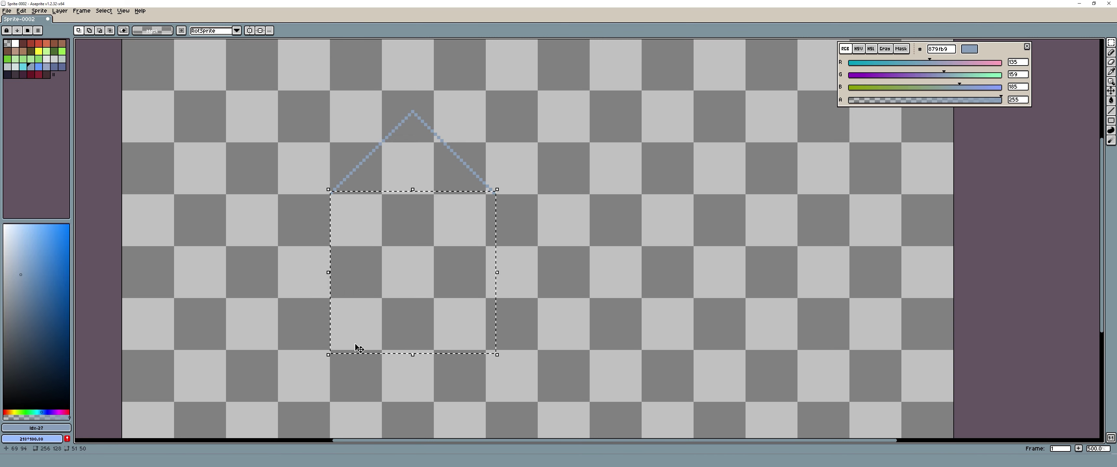
key("g")
left_click(426, 284)
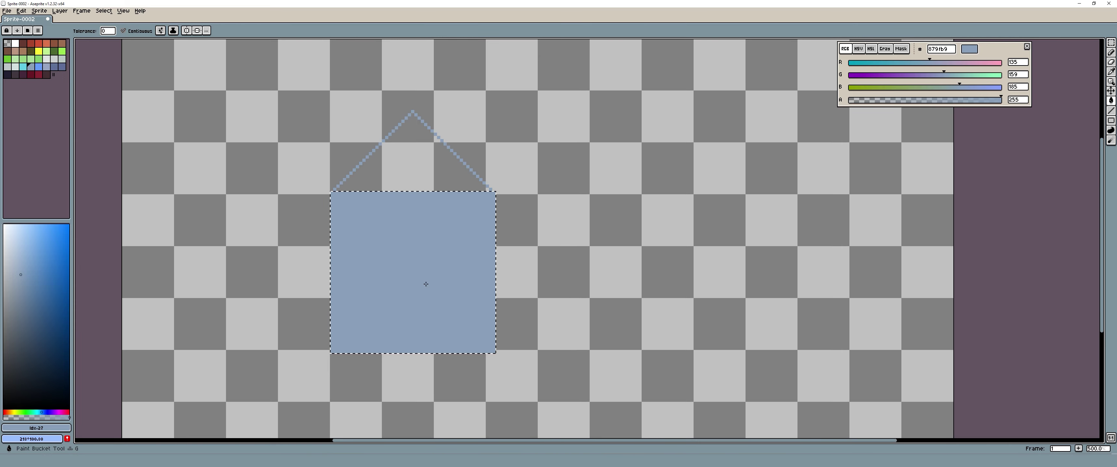
key("ctrl+d")
left_click(419, 189)
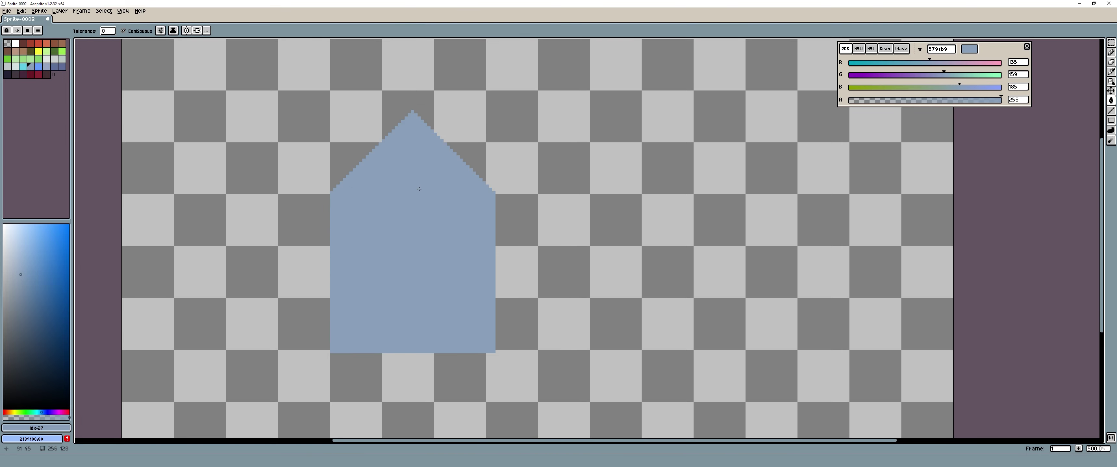
scroll(419, 189, "down", 2)
scroll(443, 190, "up", 2)
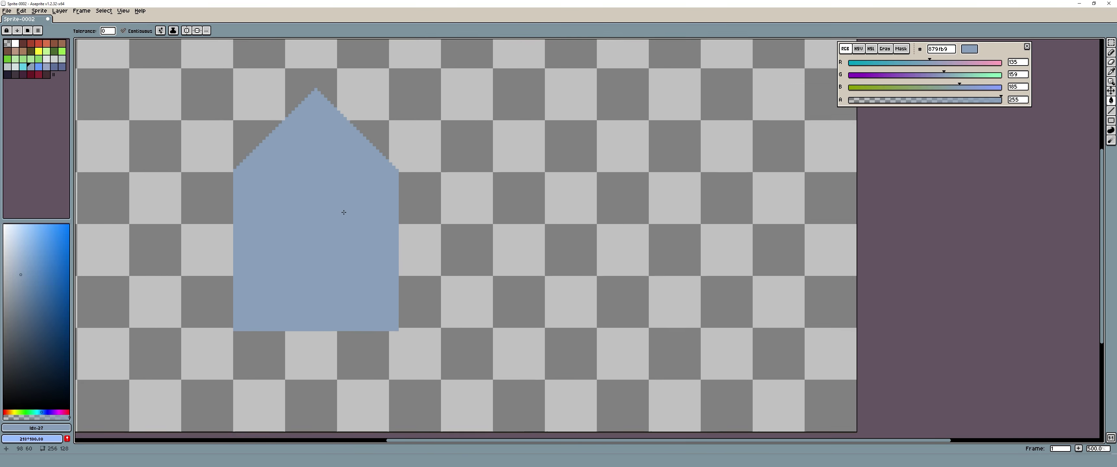
- Try rectangular selections on the canvas, including one around the roof peak
left_click(1112, 44)
left_click_drag(153, 378, 487, 330)
key("Escape")
scroll(319, 141, "up", 1)
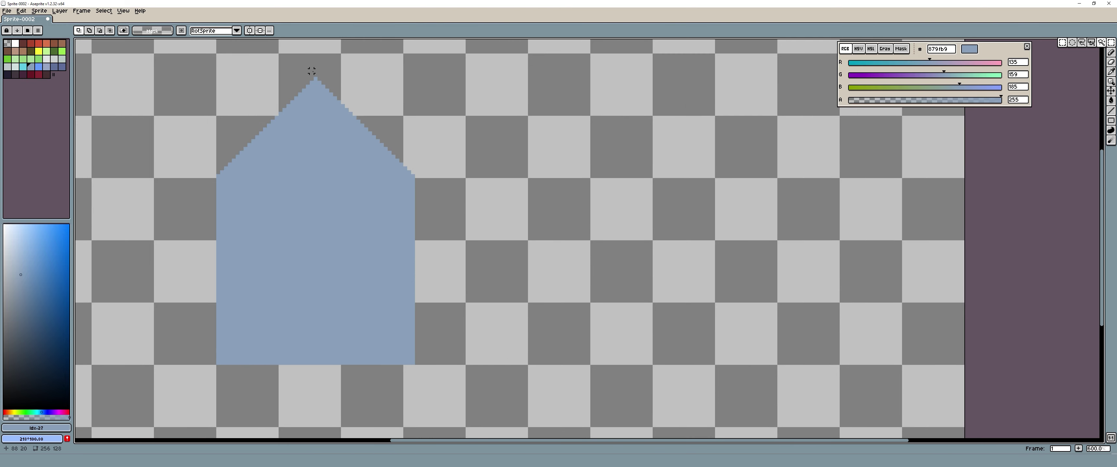
scroll(308, 87, "up", 3)
left_click_drag(312, 77, 313, 85)
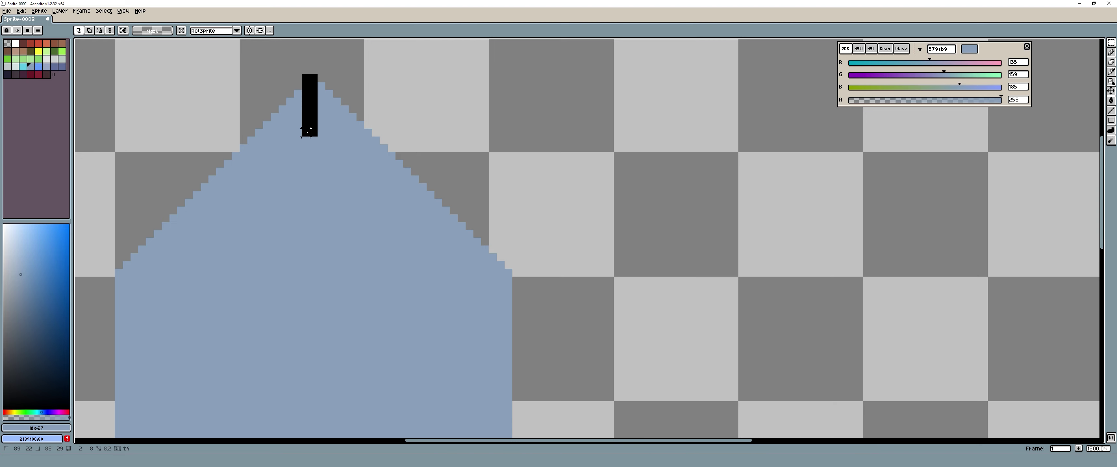
left_click_drag(305, 110, 239, 152)
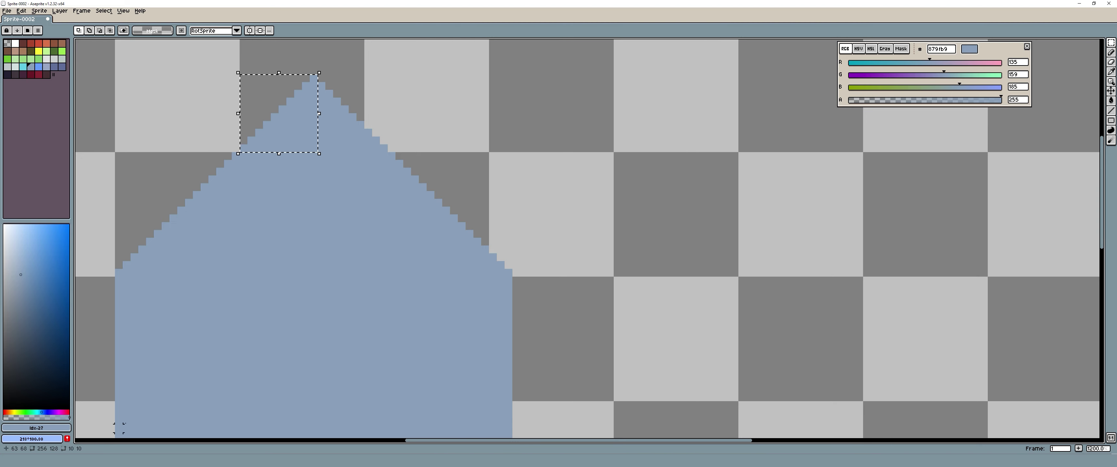
scroll(304, 217, "down", 3)
scroll(262, 213, "down", 2)
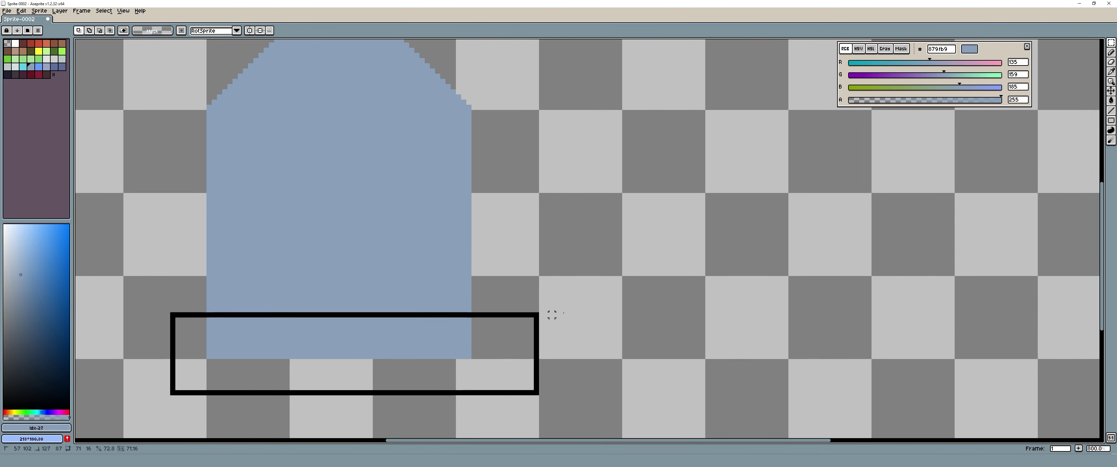
- Select the house's bottom strip and delete it
left_click_drag(170, 395, 611, 312)
left_click(214, 356)
left_click_drag(215, 355, 469, 284)
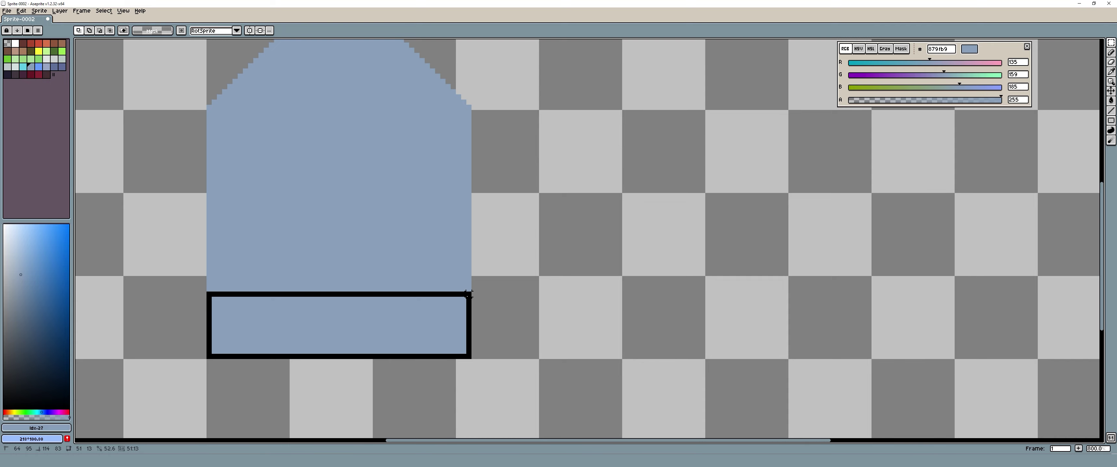
left_click_drag(468, 284, 470, 308)
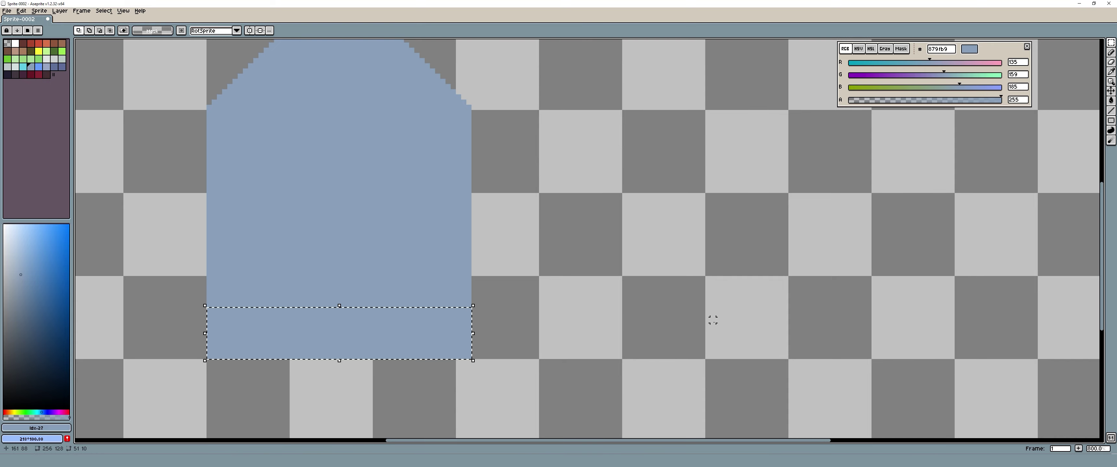
key("Delete")
- Move the whole house down about 10 pixels and select a block to its right
scroll(634, 290, "down", 2)
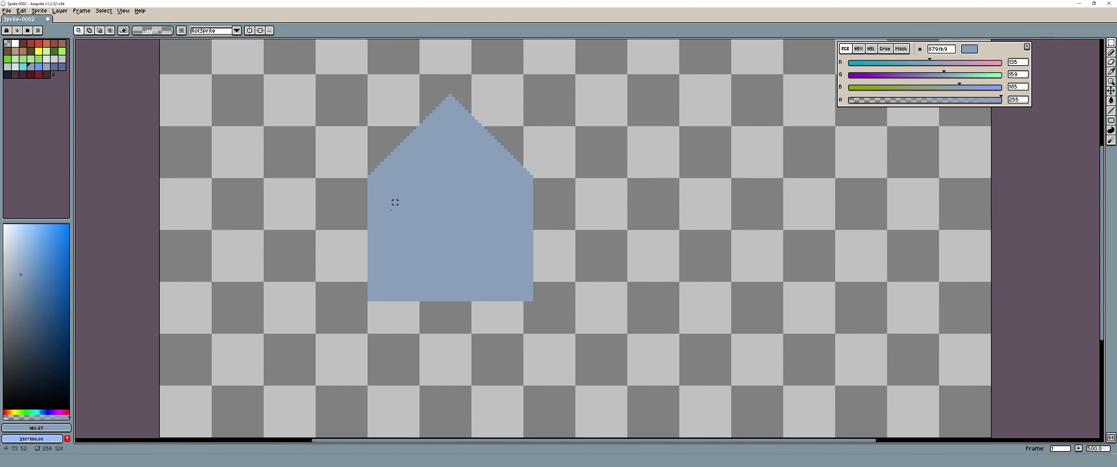
left_click_drag(216, 104, 450, 347)
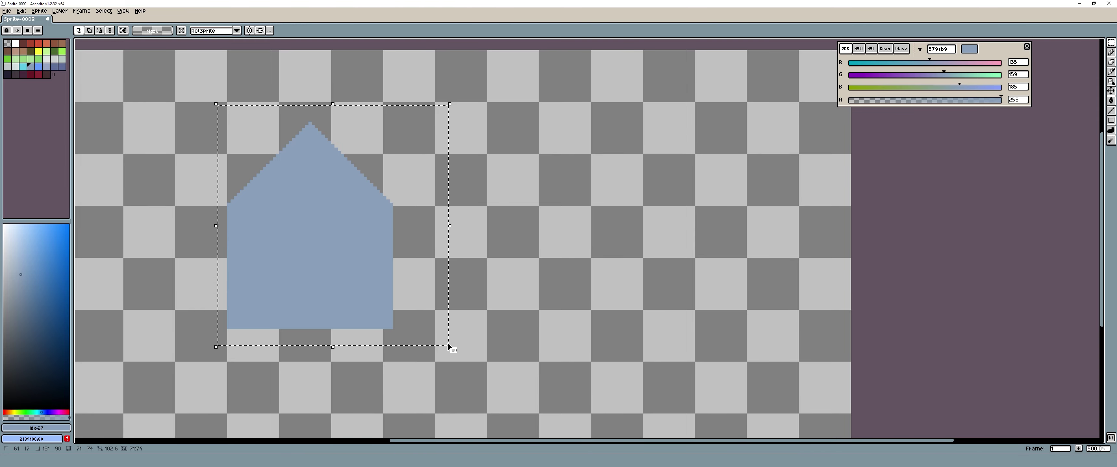
key("Down")
key("Down")
key("Down")
key("Down")
key("Down")
key("Down")
key("Down")
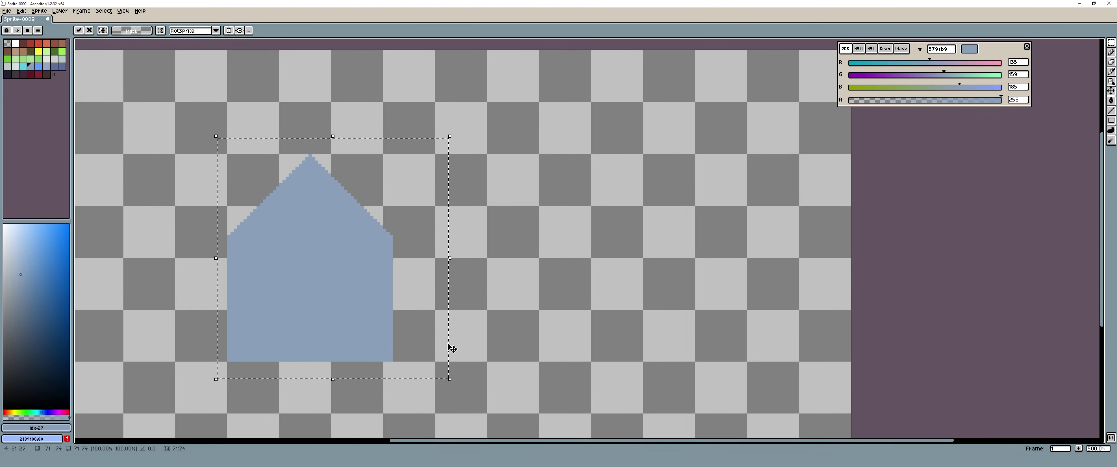
key("Return")
mouse_move(407, 131)
left_mouse_down()
mouse_move(232, 130)
mouse_move(437, 145)
left_mouse_up()
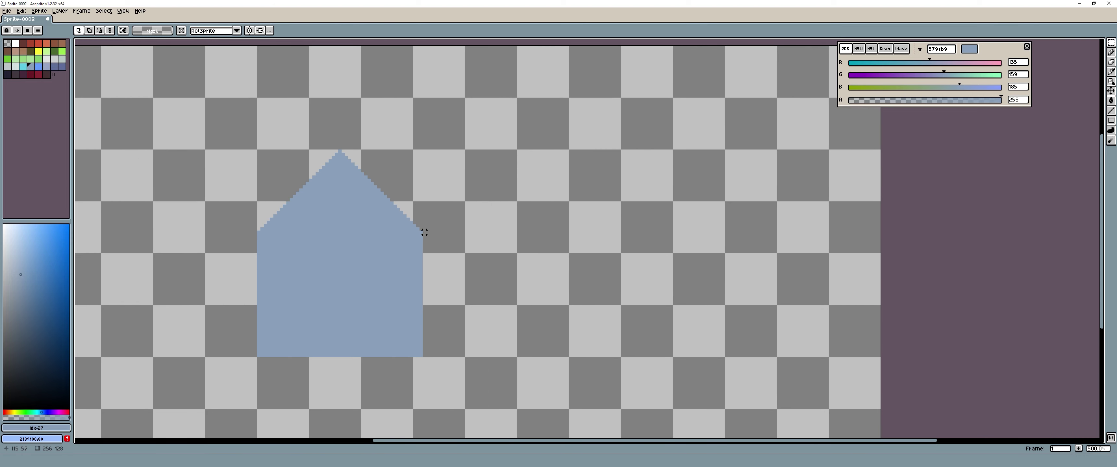
left_click_drag(424, 232, 619, 355)
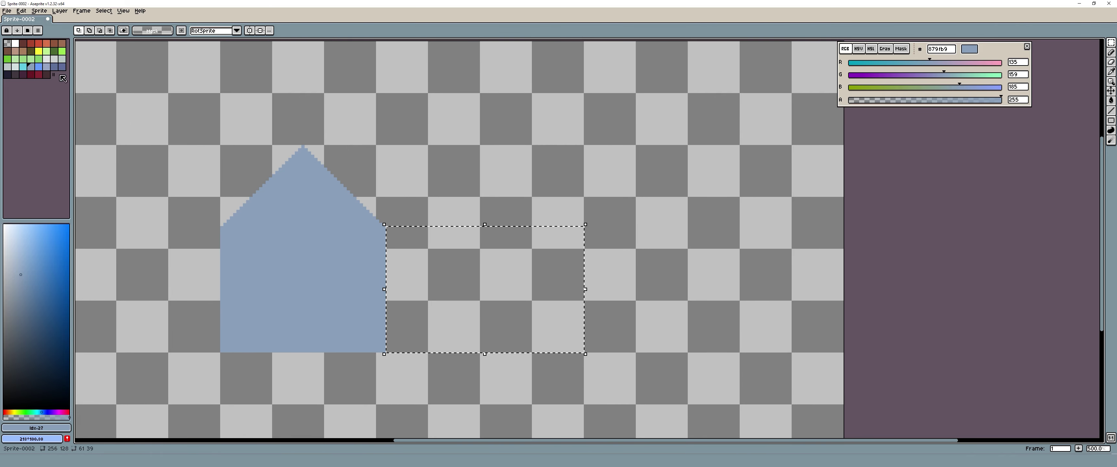
- Fill the selected block beside the house with light grey #e0e4e3
left_click(47, 60)
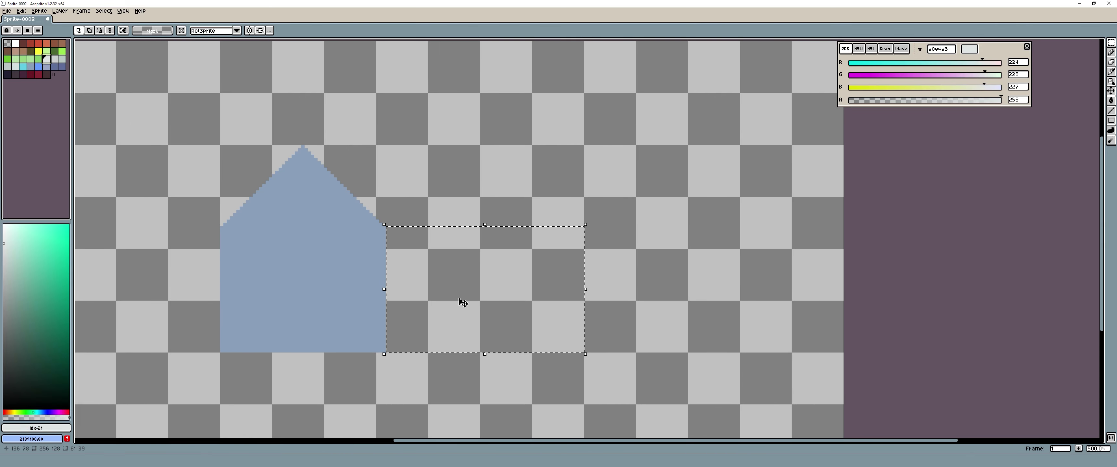
key("g")
left_click(452, 274)
key("ctrl+d")
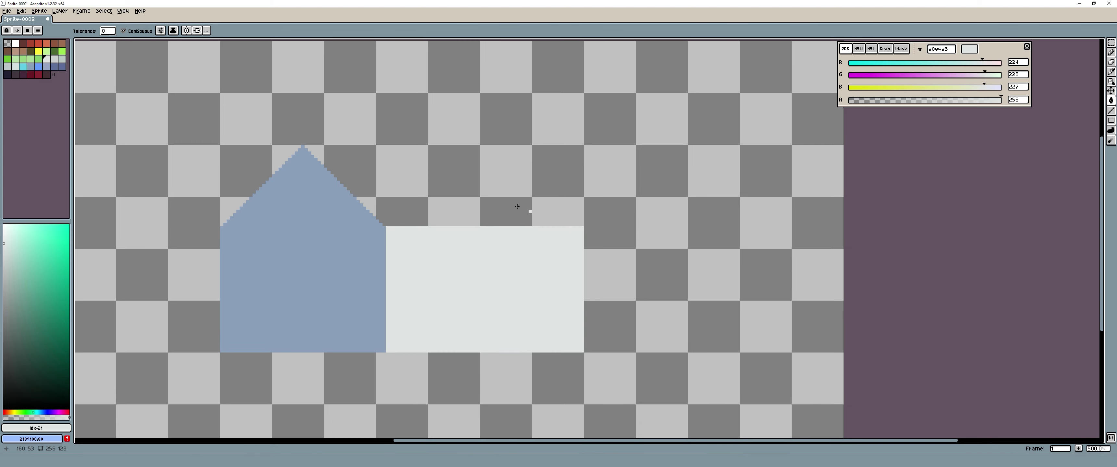
scroll(443, 197, "down", 2)
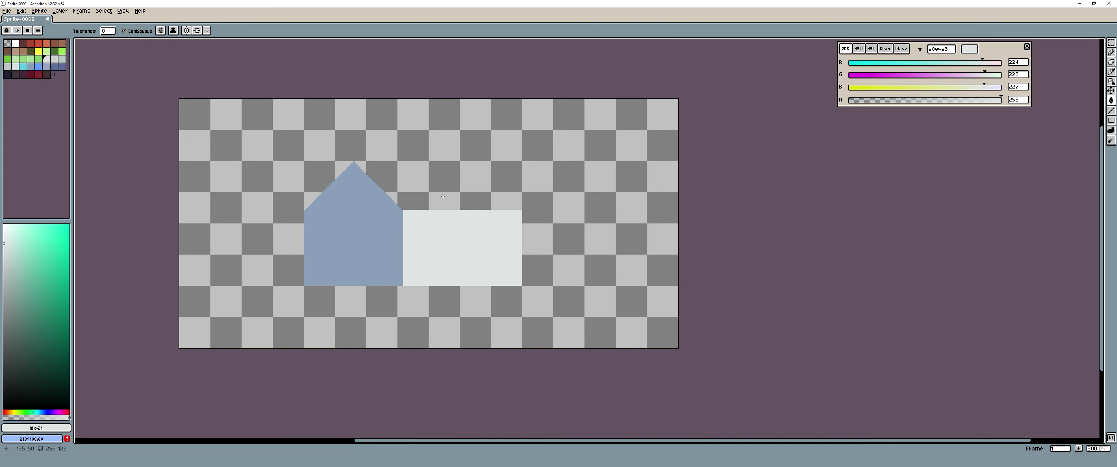
scroll(442, 196, "up", 2)
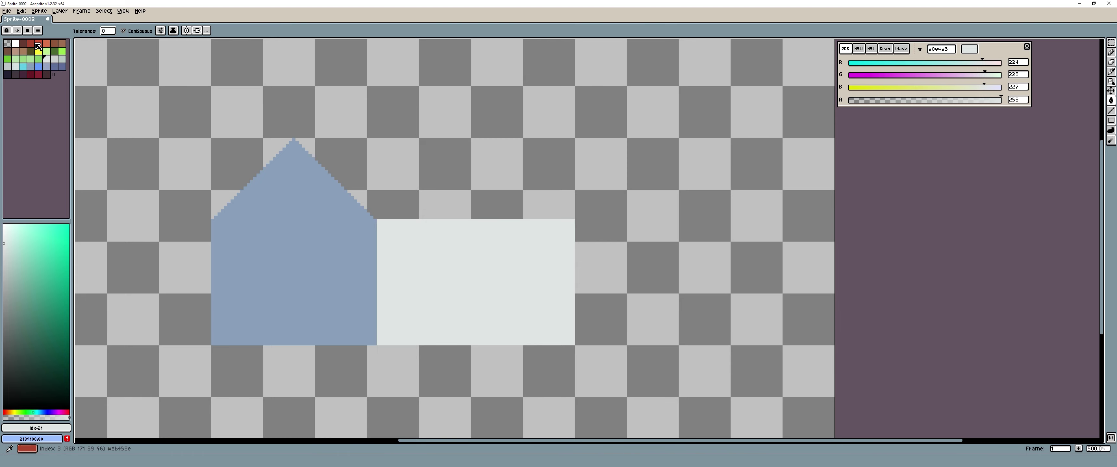
- Choose bright red d35233 for the roof, undoing an accidental red fill
left_click(31, 43)
scroll(574, 222, "up", 4)
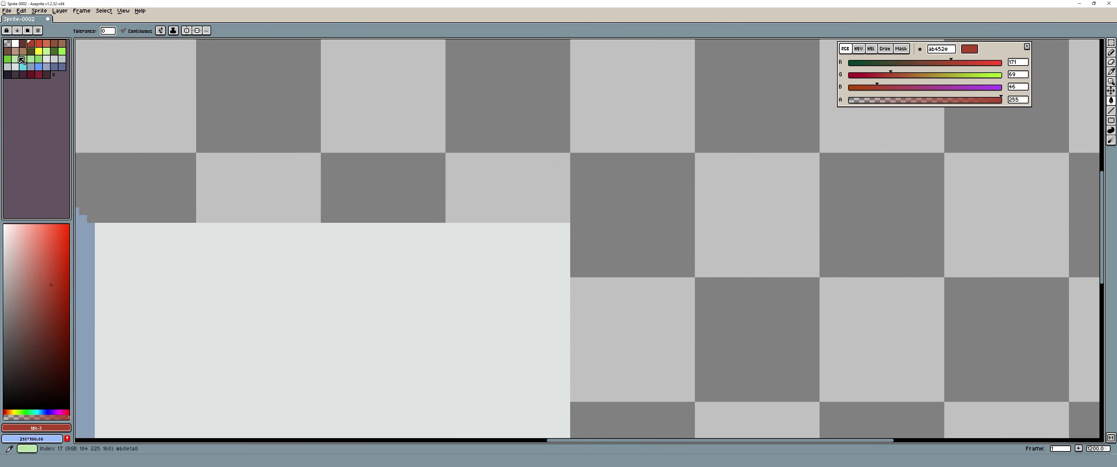
left_click(39, 44)
left_click(573, 233)
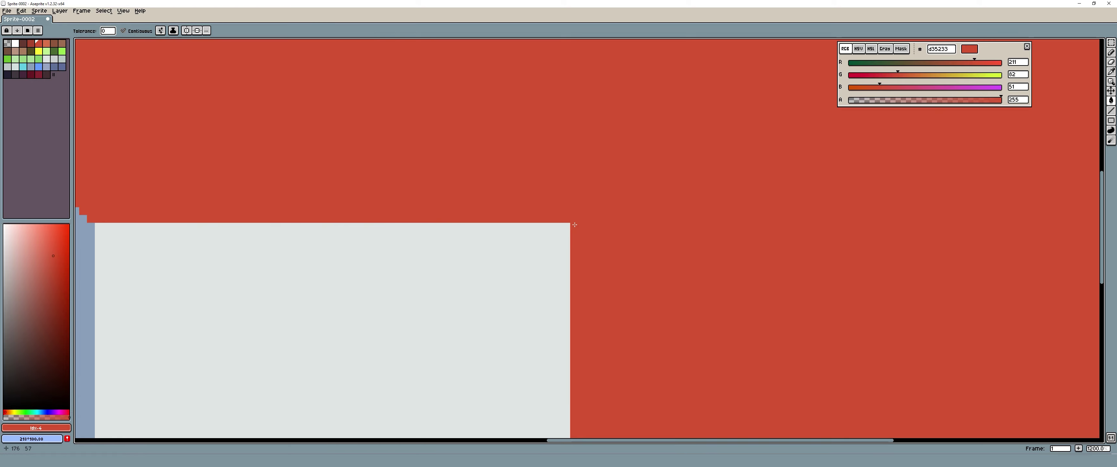
key("b")
key("ctrl+z")
- Place red pixels at the grey block's top corner and a red line along the roof edge
left_click_drag(580, 228, 574, 227)
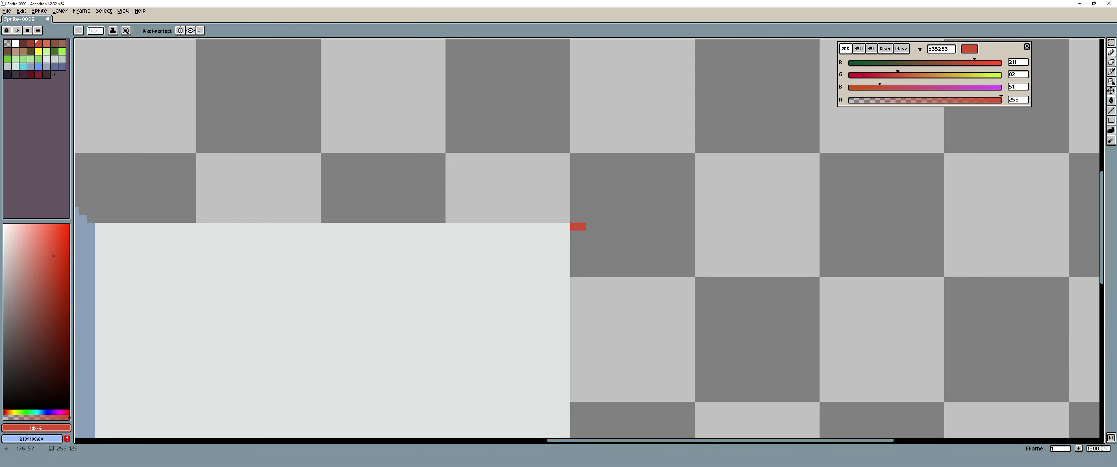
scroll(657, 217, "down", 3)
scroll(691, 227, "left", 5)
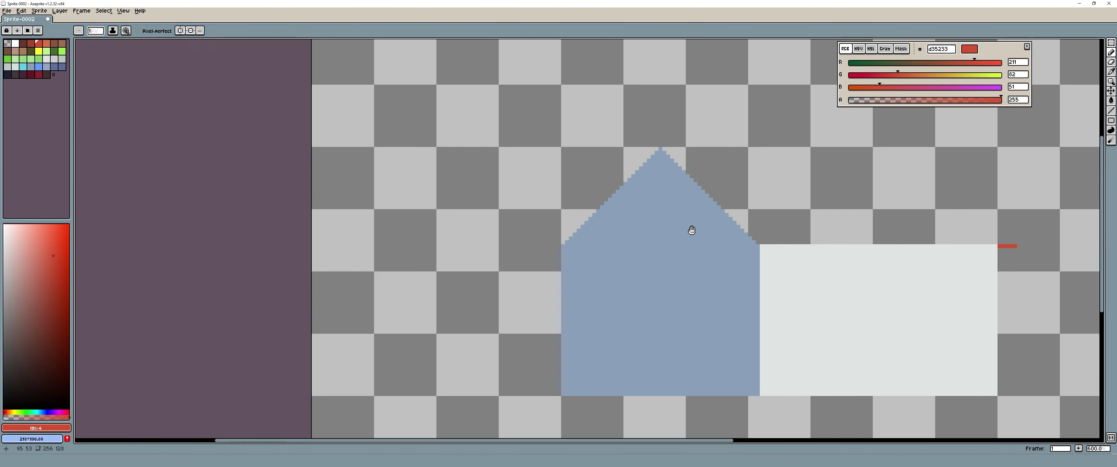
scroll(690, 227, "up", 4)
left_click_drag(518, 257, 470, 259)
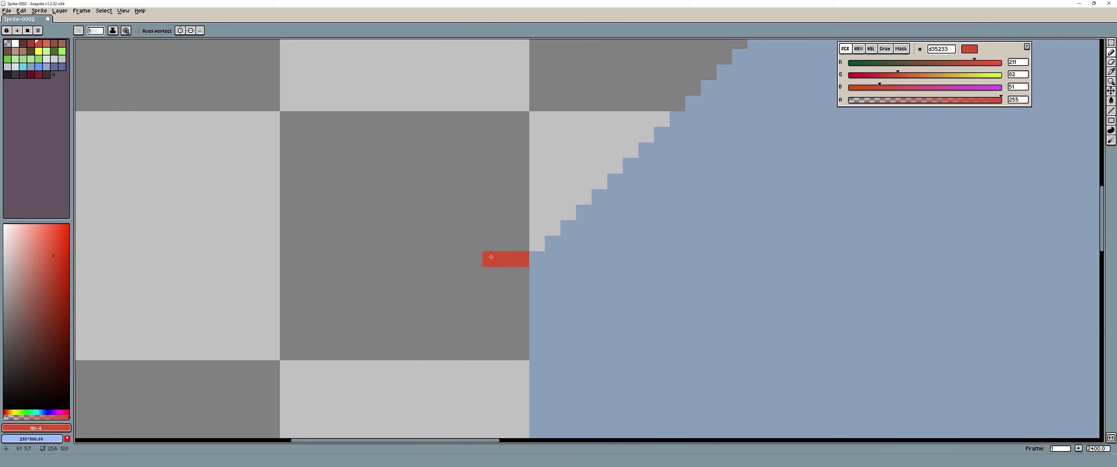
scroll(455, 259, "down", 5)
scroll(455, 258, "down", 1)
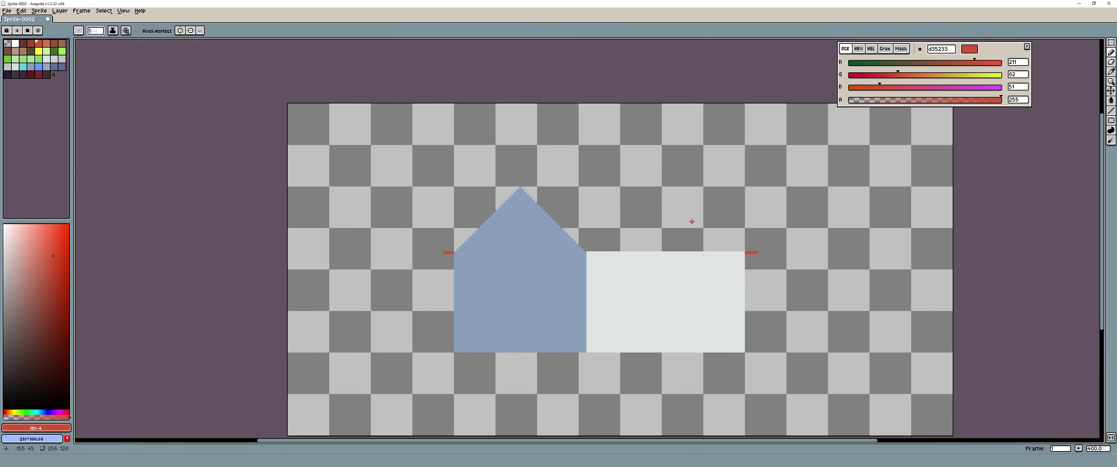
scroll(755, 243, "up", 2)
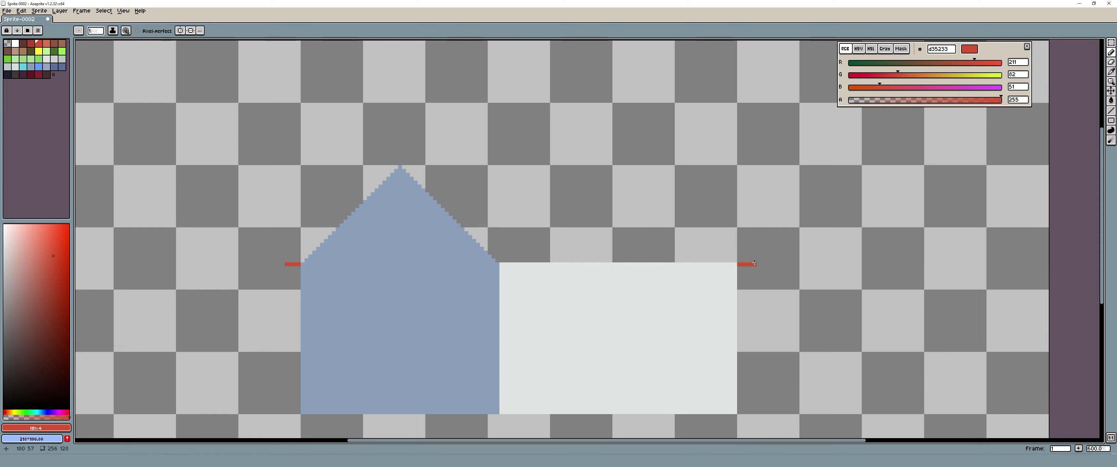
- Draw the red right slope, top ridge, left slope and bottom edge of the roof
mouse_move(755, 263)
left_mouse_down()
mouse_move(641, 213)
mouse_move(674, 203)
left_mouse_up()
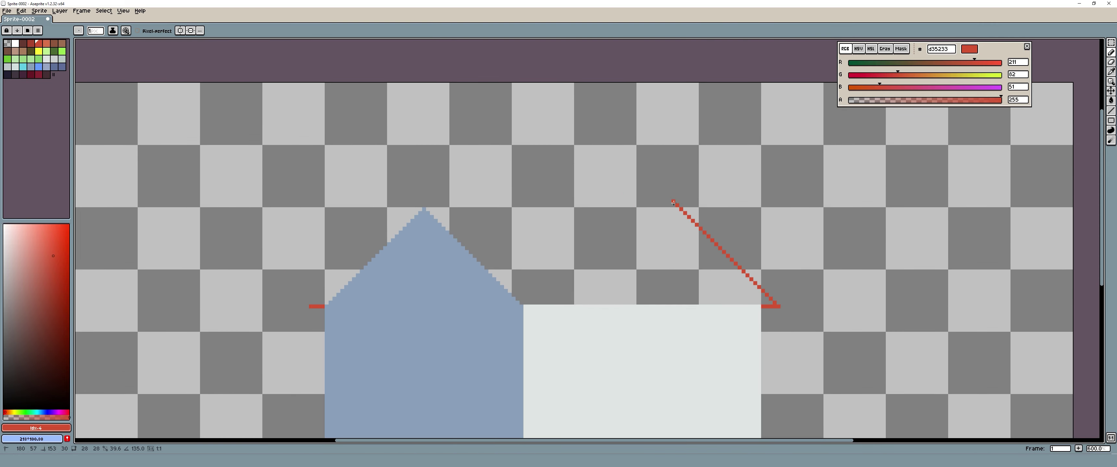
left_click_drag(673, 202, 673, 202)
left_click_drag(669, 197, 423, 197)
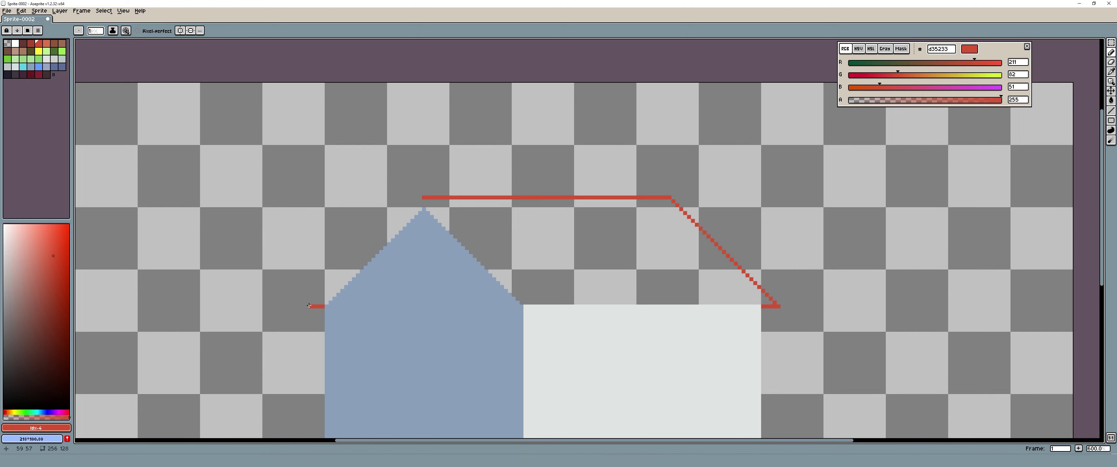
left_click_drag(309, 306, 414, 199)
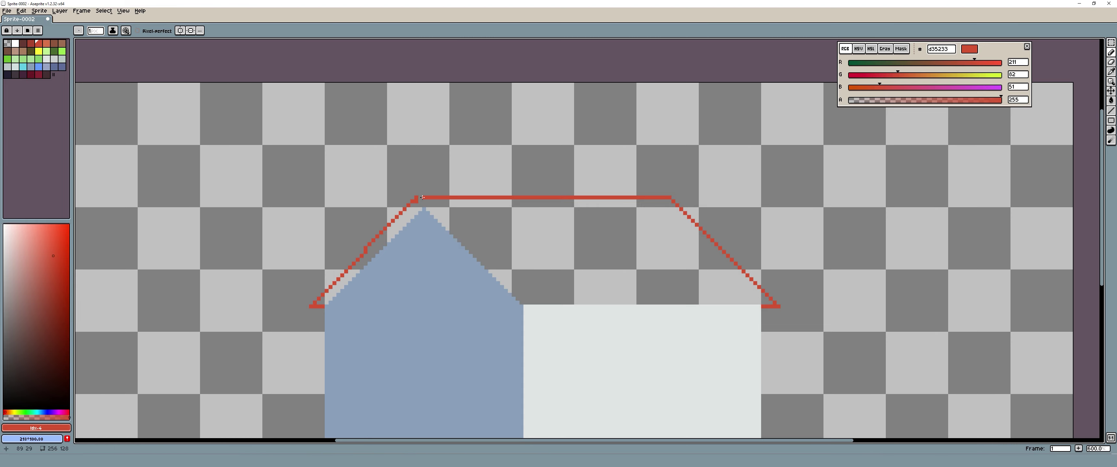
scroll(419, 199, "up", 3)
scroll(488, 195, "down", 4)
scroll(488, 195, "down", 2)
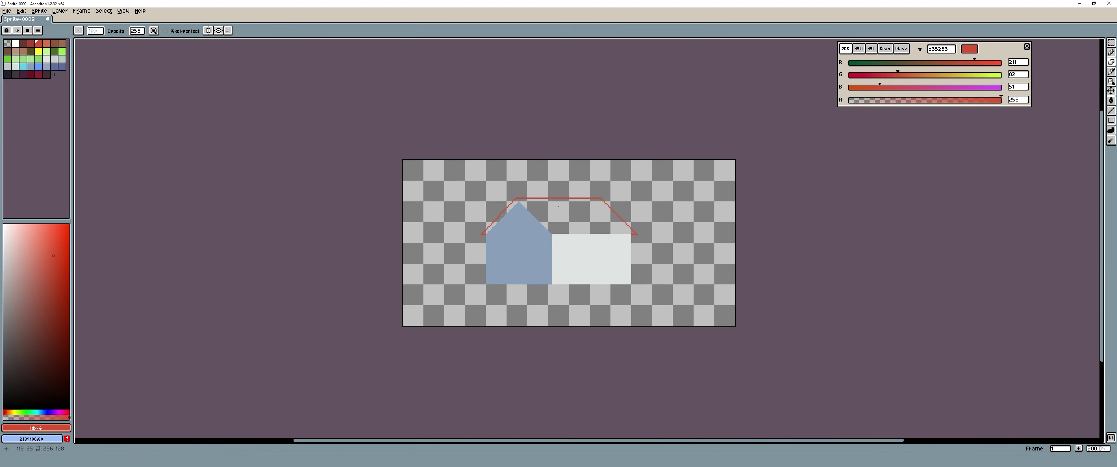
scroll(713, 253, "up", 6)
scroll(713, 253, "up", 1)
scroll(714, 253, "down", 1)
scroll(713, 253, "down", 2)
mouse_move(835, 271)
left_mouse_down()
mouse_move(519, 270)
mouse_move(383, 142)
left_mouse_up()
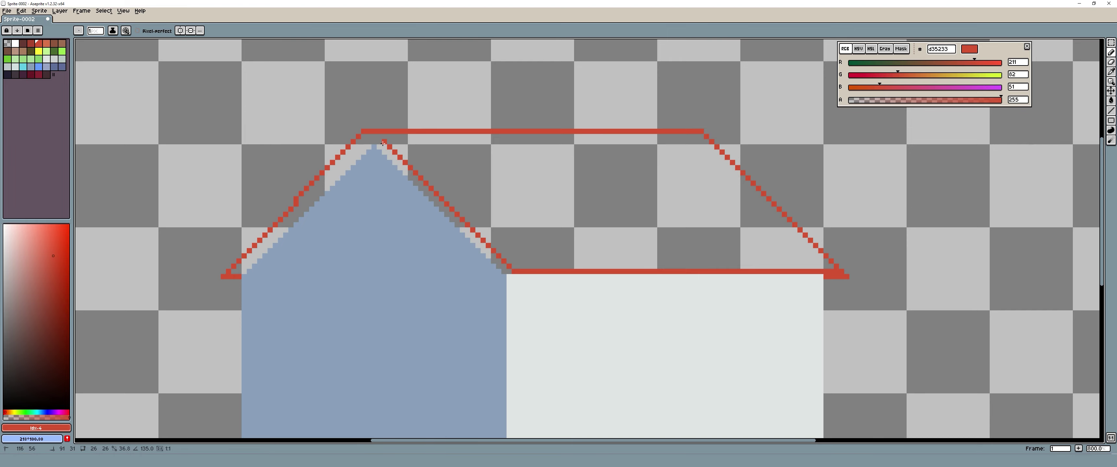
- Flood-fill the enclosed roof outline solid red
scroll(458, 165, "down", 3)
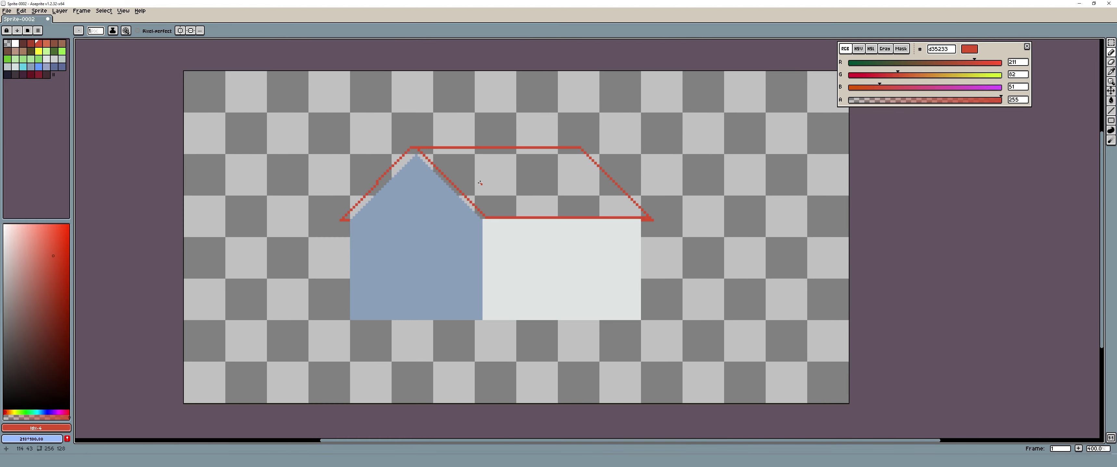
key("g")
left_click(494, 174)
left_click_drag(457, 173, 510, 195)
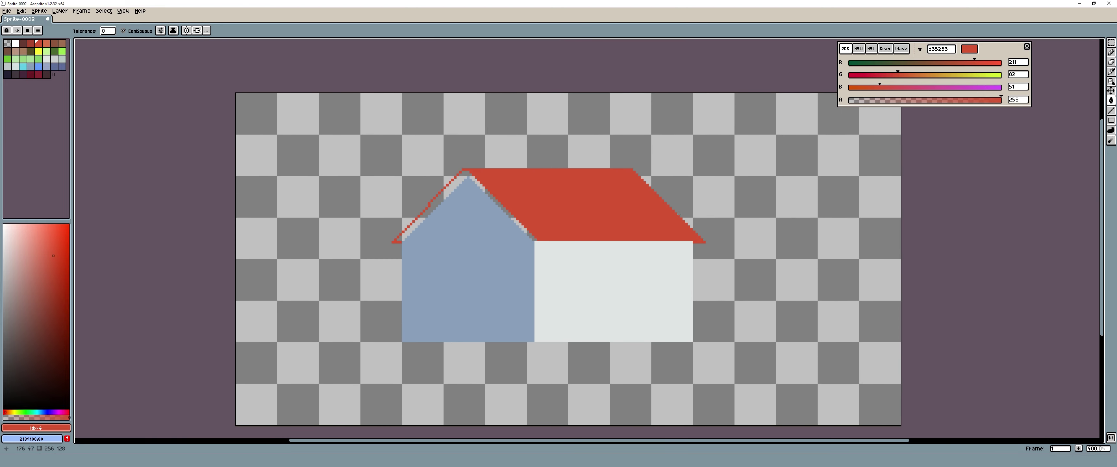
scroll(610, 226, "up", 2)
- Pencil a red row along the roof's bottom edge, briefly undoing and restoring it
key("b")
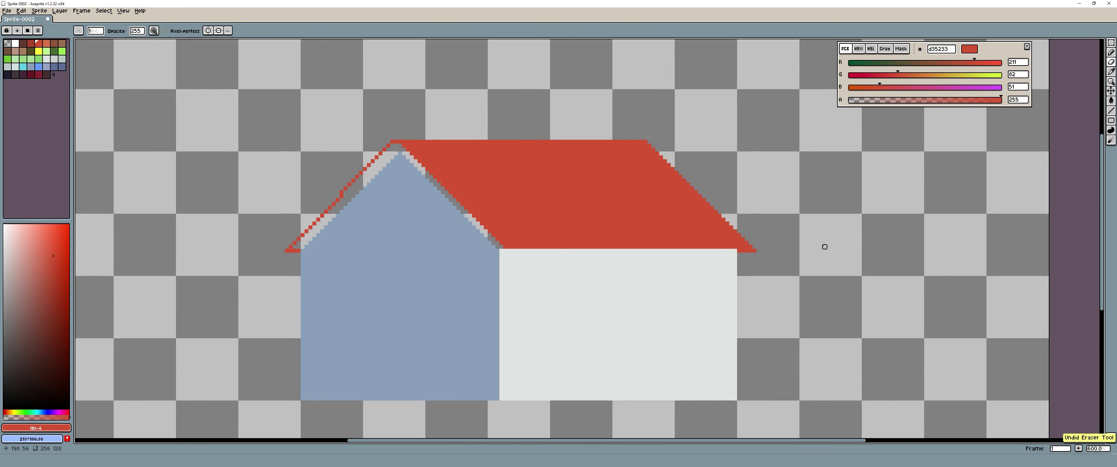
key("b")
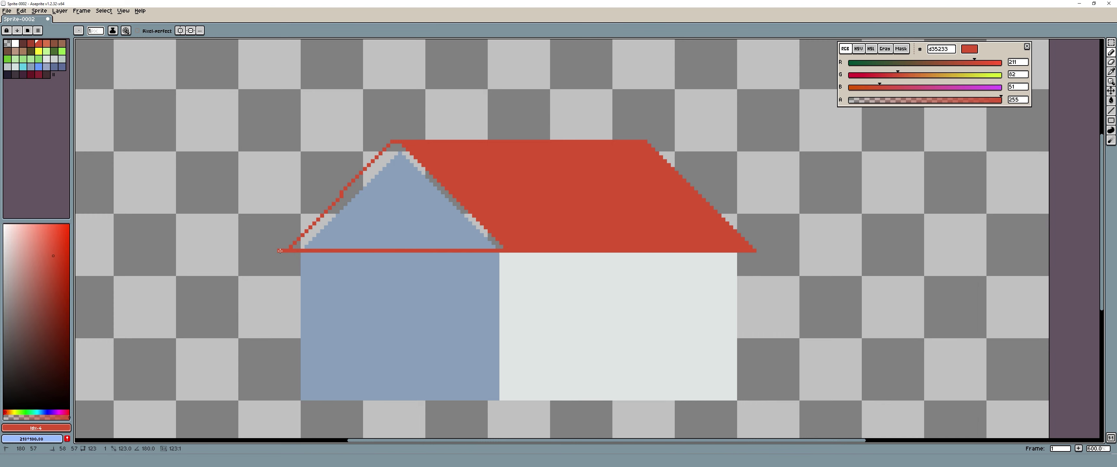
scroll(503, 207, "up", 2)
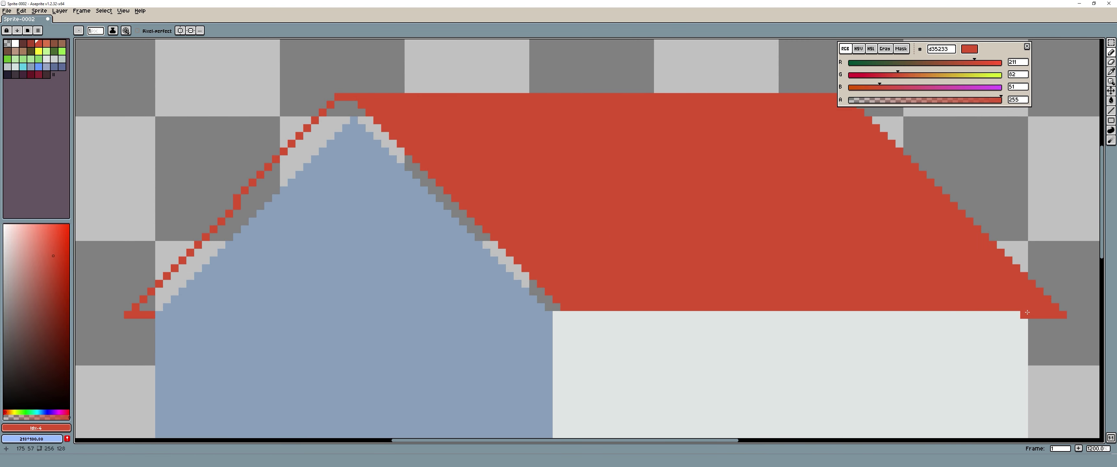
left_click_drag(1027, 313, 564, 315)
scroll(639, 265, "down", 3)
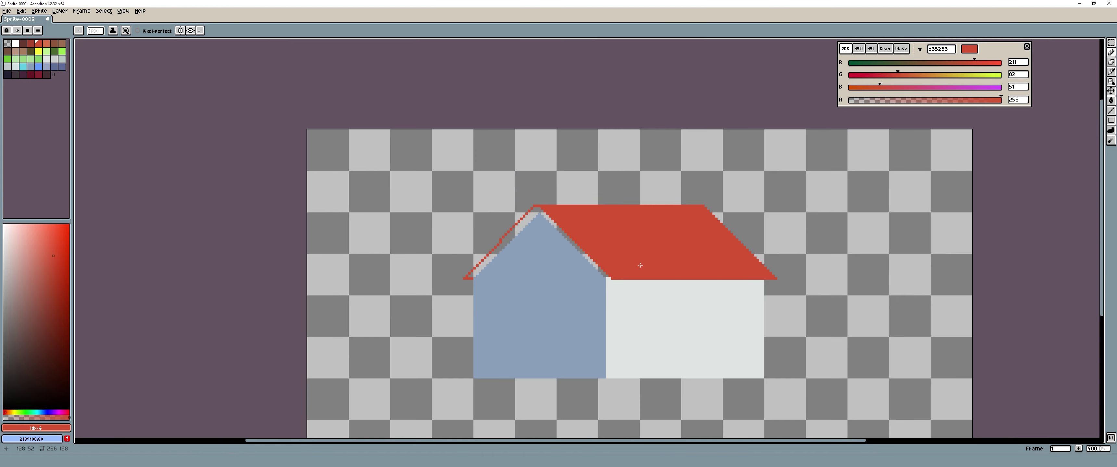
scroll(630, 281, "up", 5)
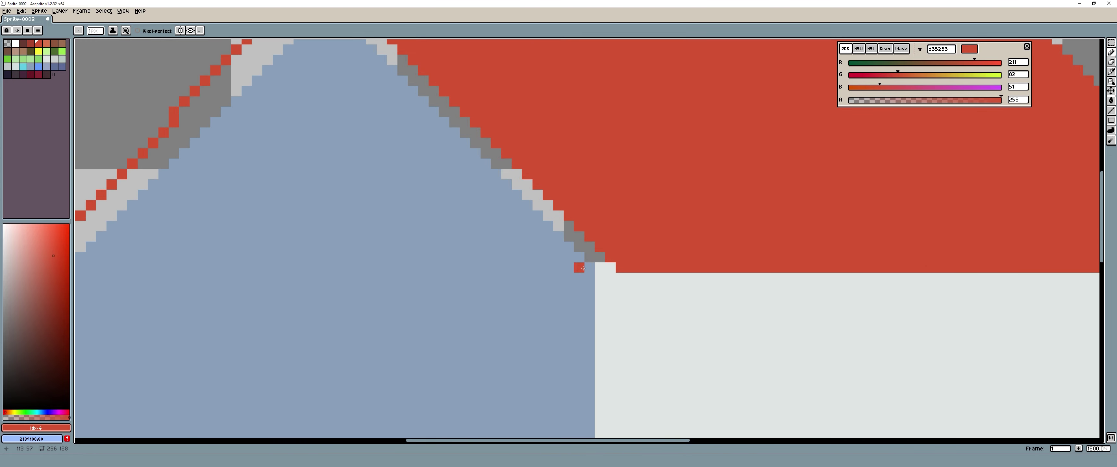
scroll(581, 269, "down", 5)
scroll(473, 288, "up", 2)
key("ctrl+z")
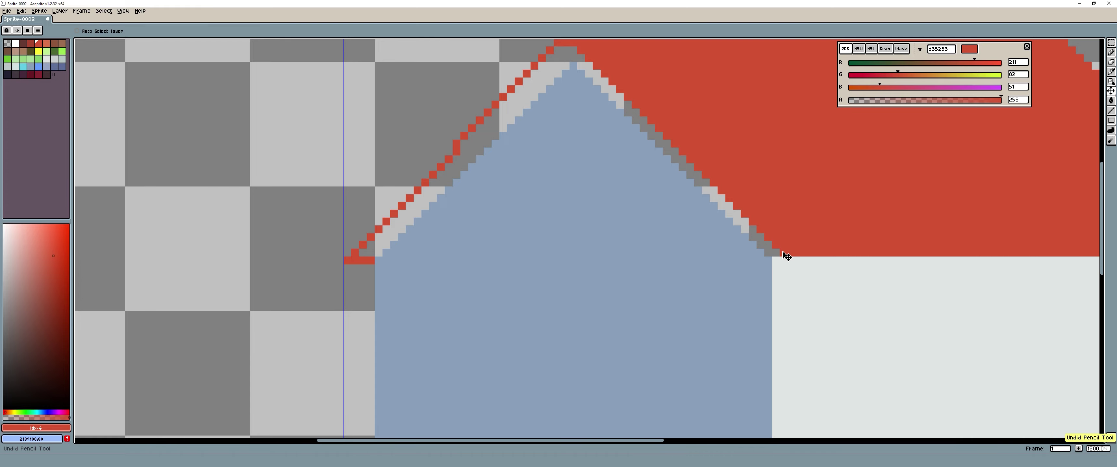
left_click_drag(787, 249, 429, 267)
key("ctrl+y")
scroll(520, 326, "down", 2)
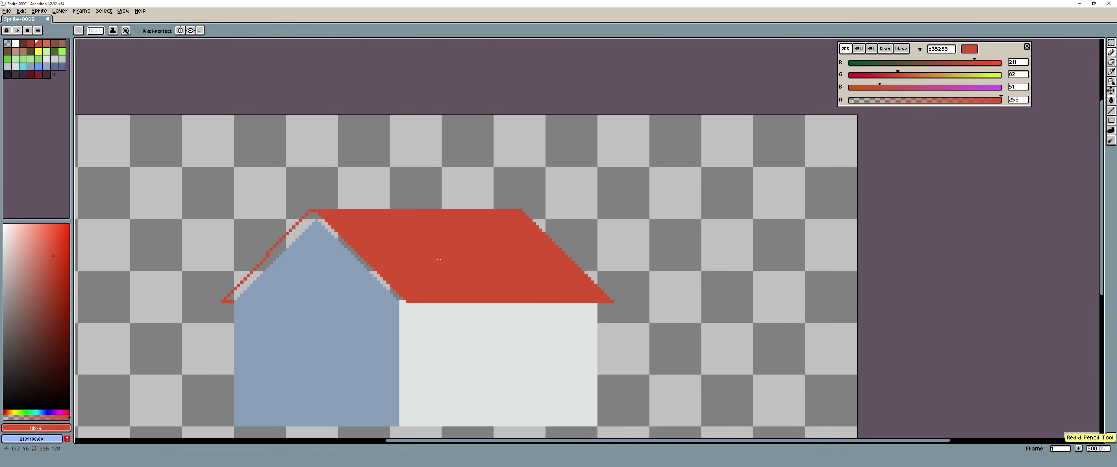
scroll(520, 325, "up", 1)
scroll(528, 329, "up", 2)
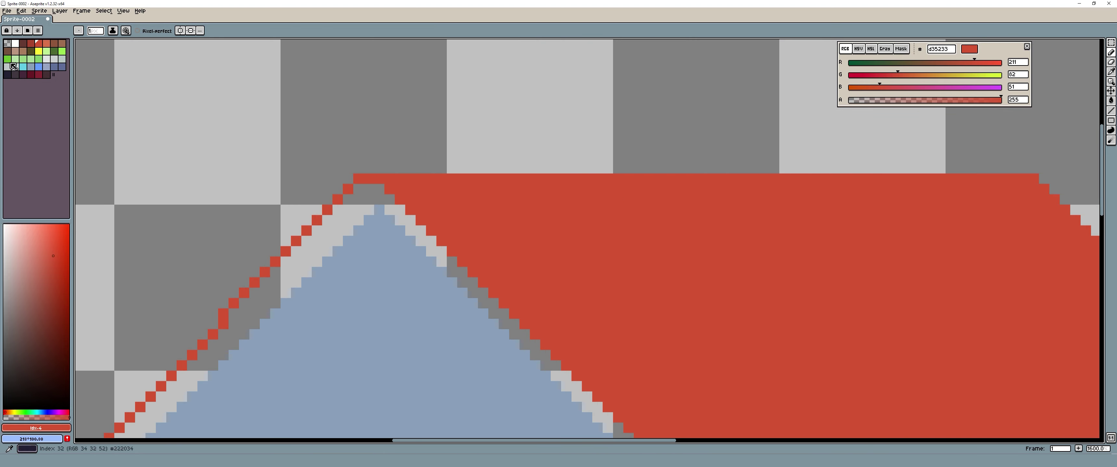
- Draw lighter orange lines along the roof's bottom, right and top edges
left_click(30, 43)
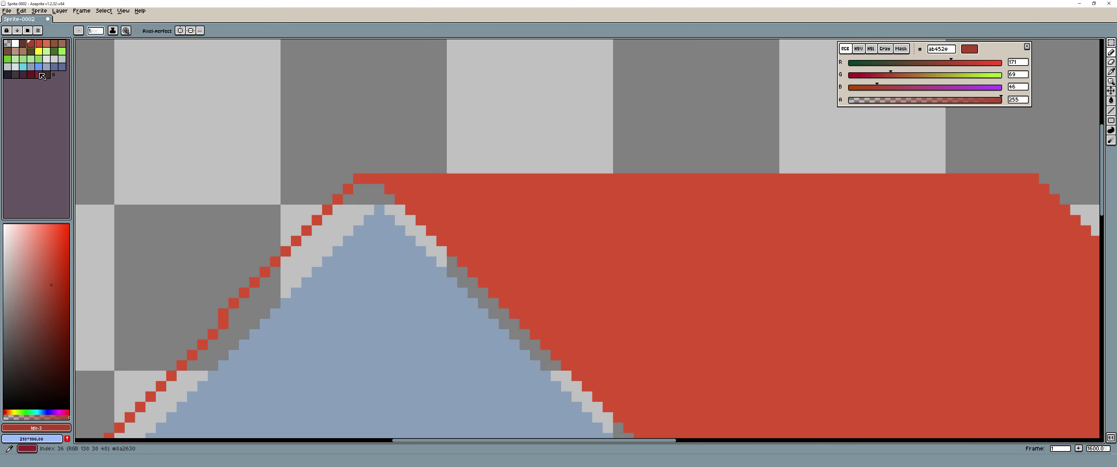
left_click_drag(234, 178, 178, 101)
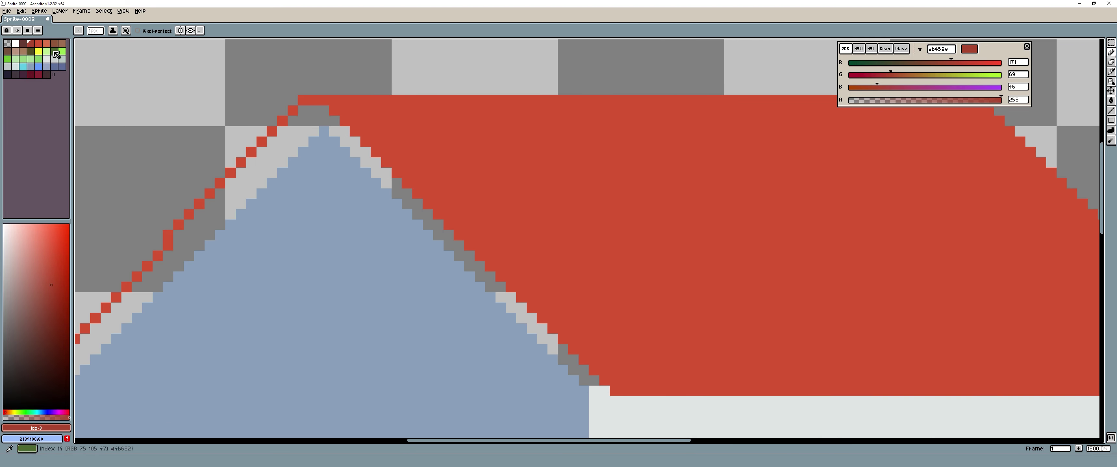
left_click(38, 43)
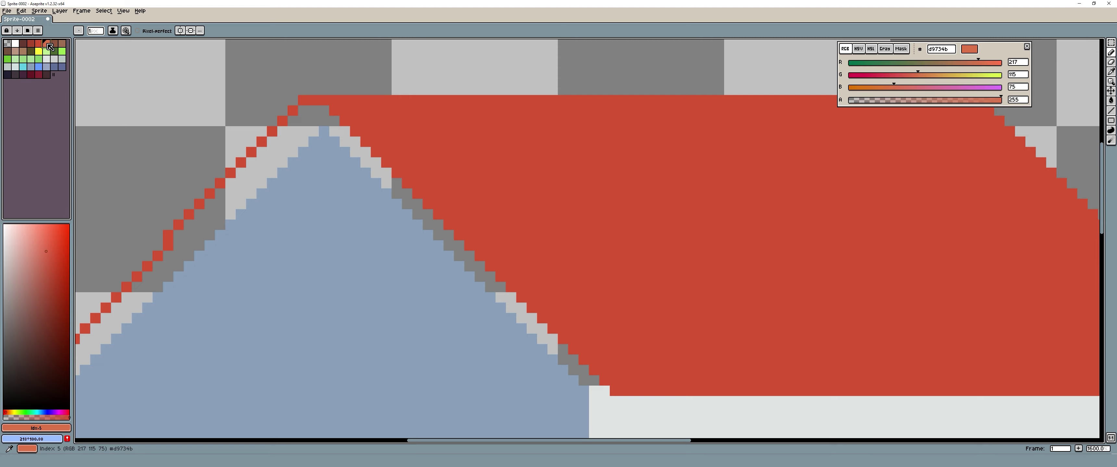
left_click(615, 391)
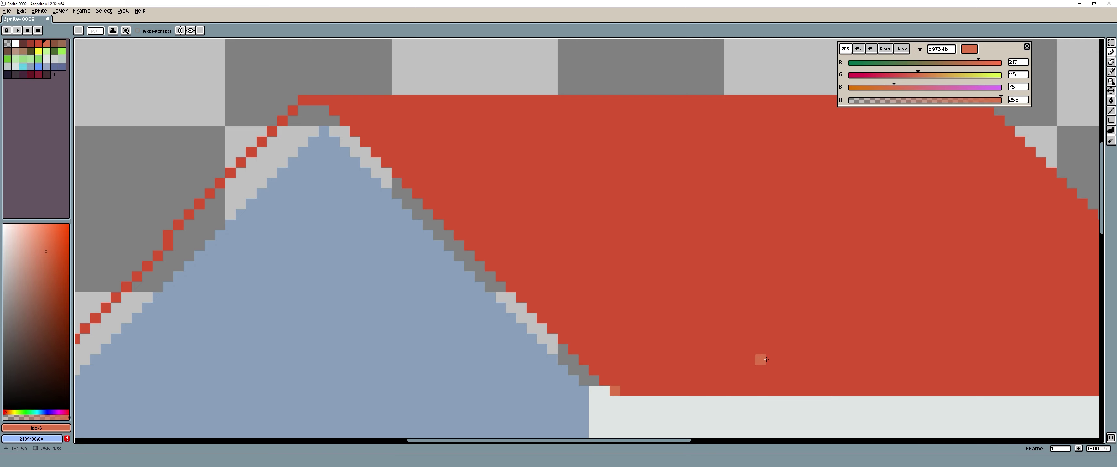
scroll(767, 359, "down", 2)
left_click(983, 326, "shift")
scroll(768, 304, "up", 5)
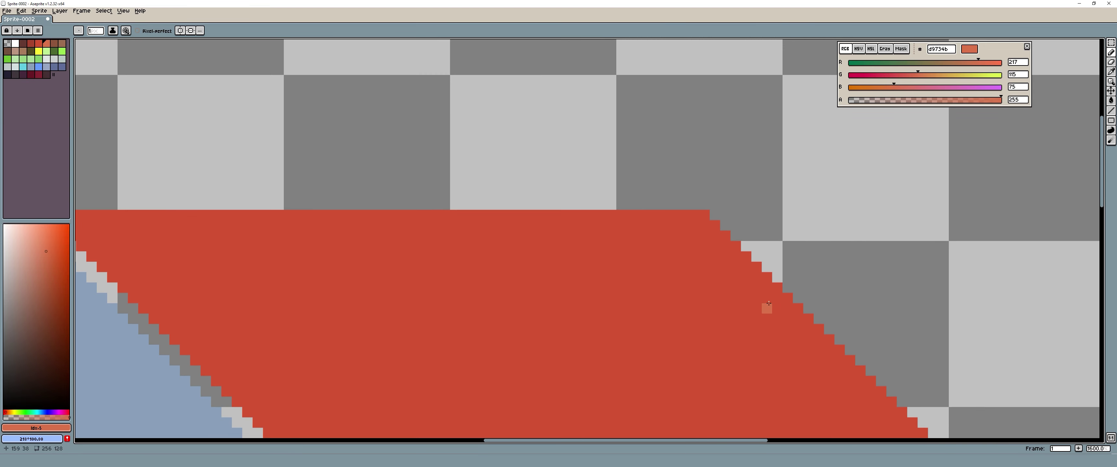
left_click(704, 215, "shift")
scroll(453, 224, "left", 5)
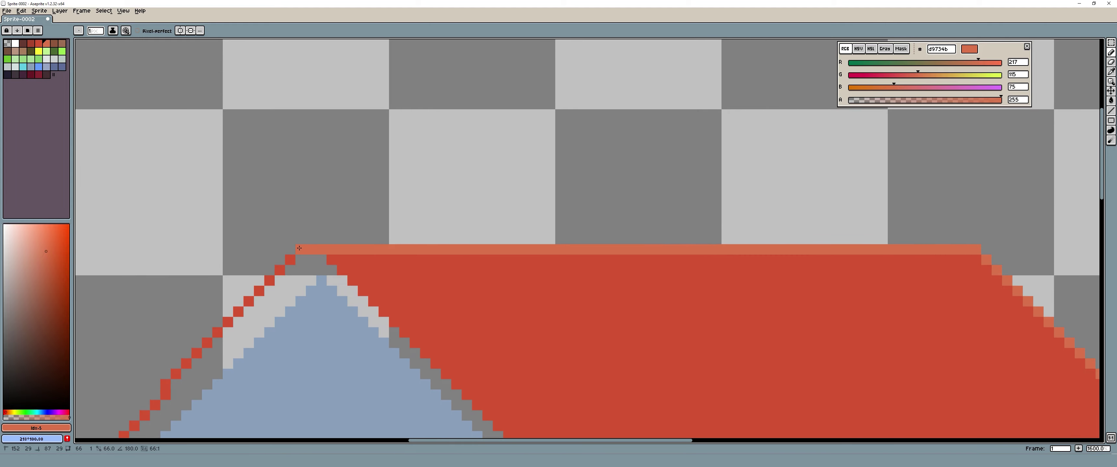
left_click(303, 247, "shift")
scroll(304, 247, "down", 3)
scroll(464, 215, "down", 1)
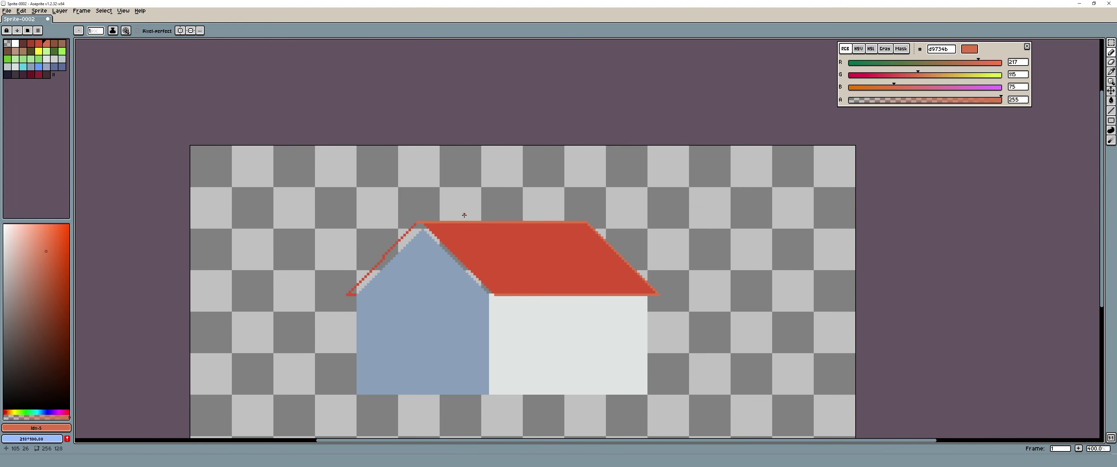
scroll(488, 234, "up", 1)
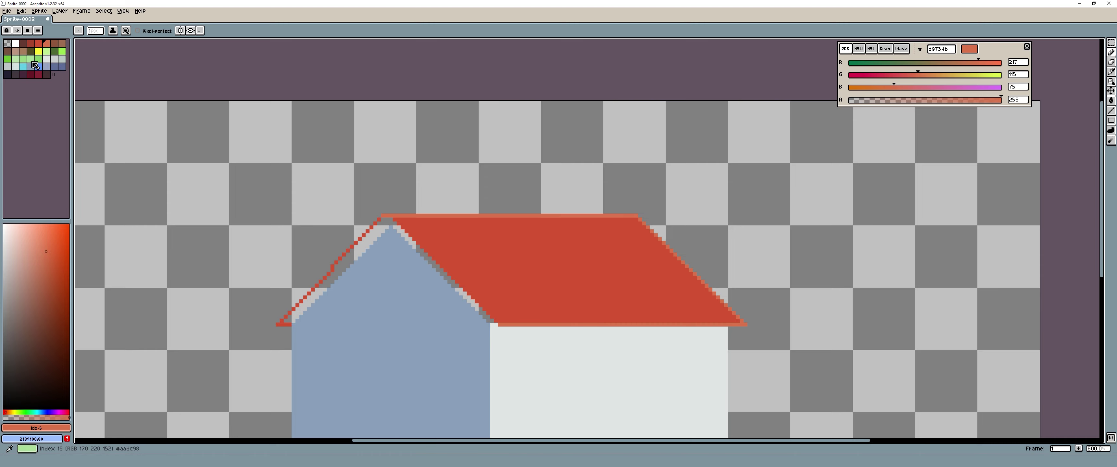
- Paint the roof peak and gable edges dark red and line the gable's inner edge
key("[")
scroll(432, 314, "up", 4)
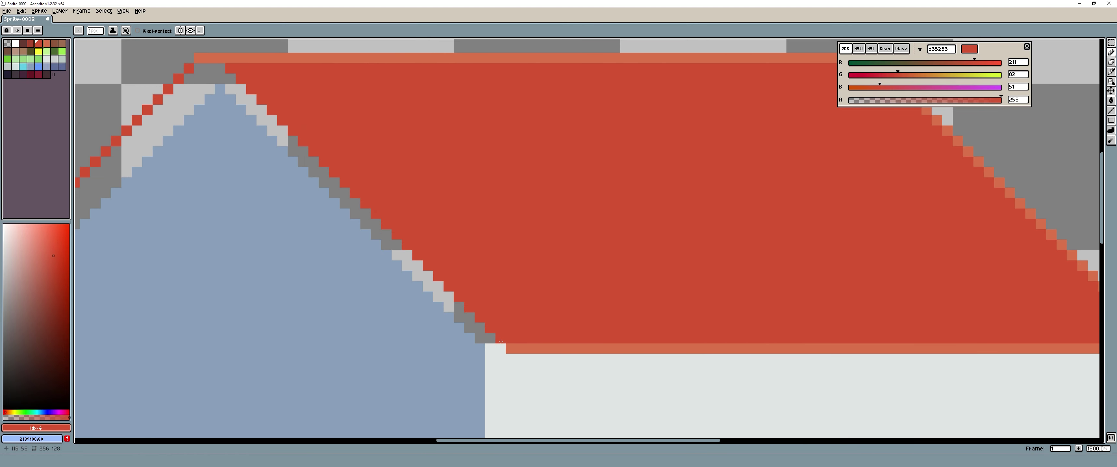
left_click(39, 75)
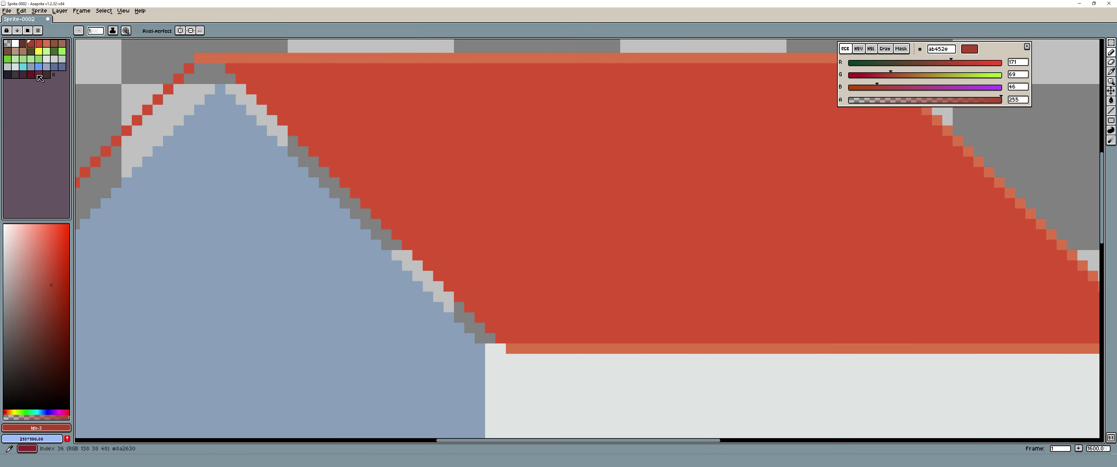
left_click(231, 92)
key("g")
scroll(238, 108, "down", 3)
key("b")
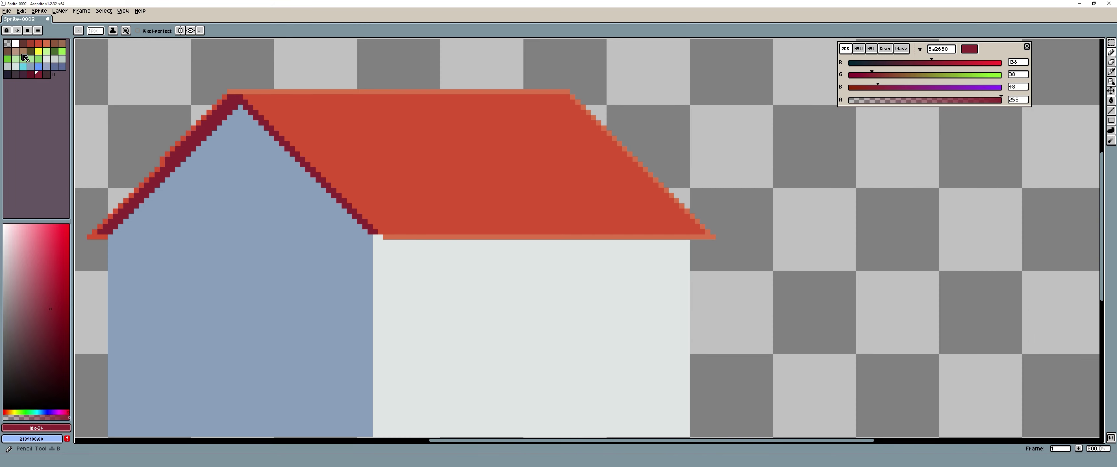
left_click(35, 45)
scroll(298, 165, "up", 2)
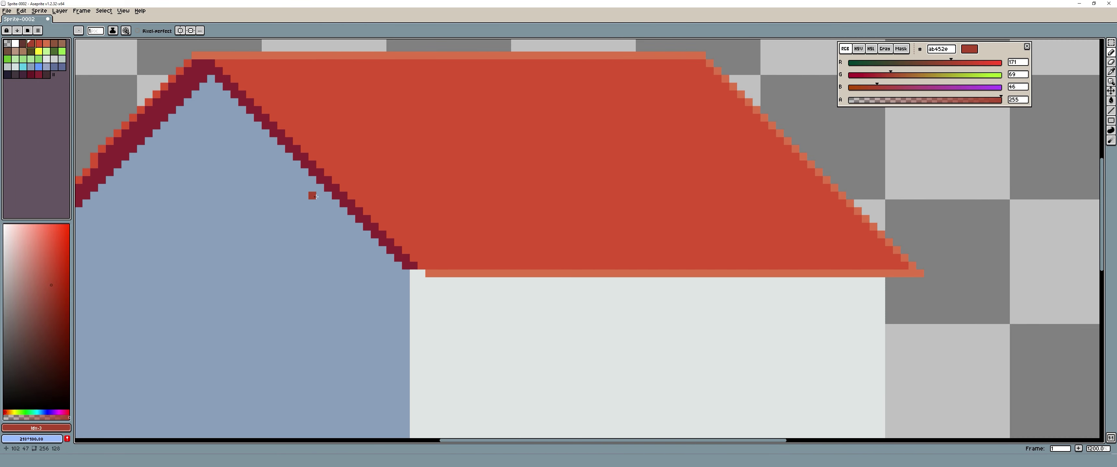
left_click(211, 63, "shift")
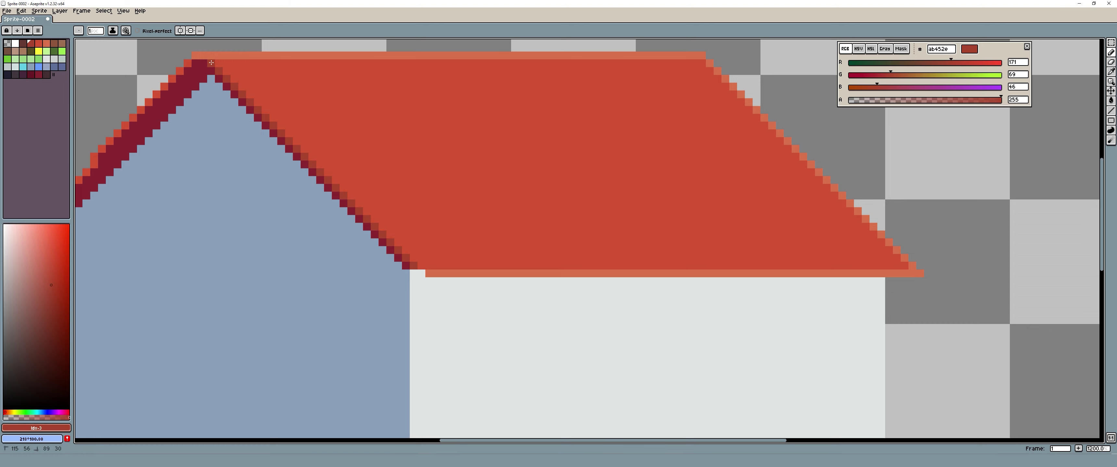
left_click_drag(221, 121, 562, 176)
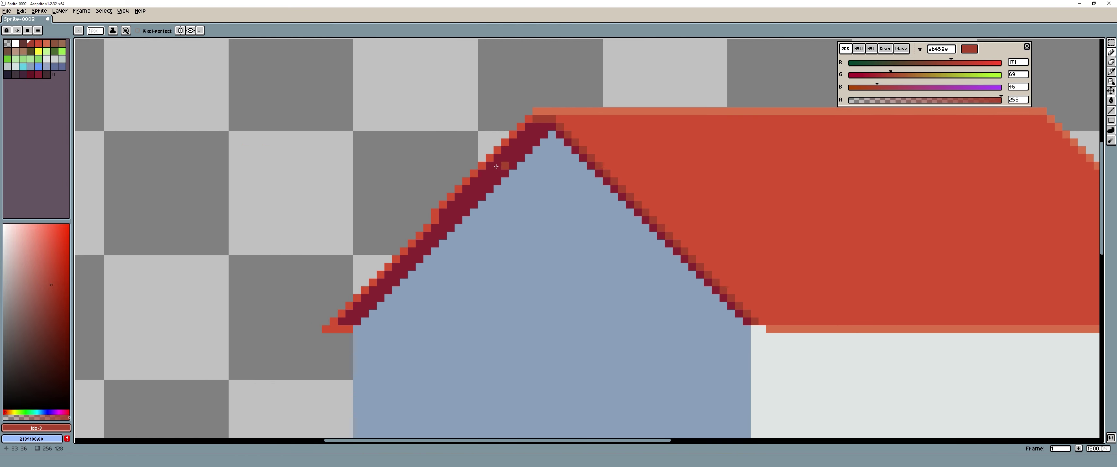
- Draw a lighter red line down the left roof edge, erasing stray pixels
left_click(497, 135, "alt")
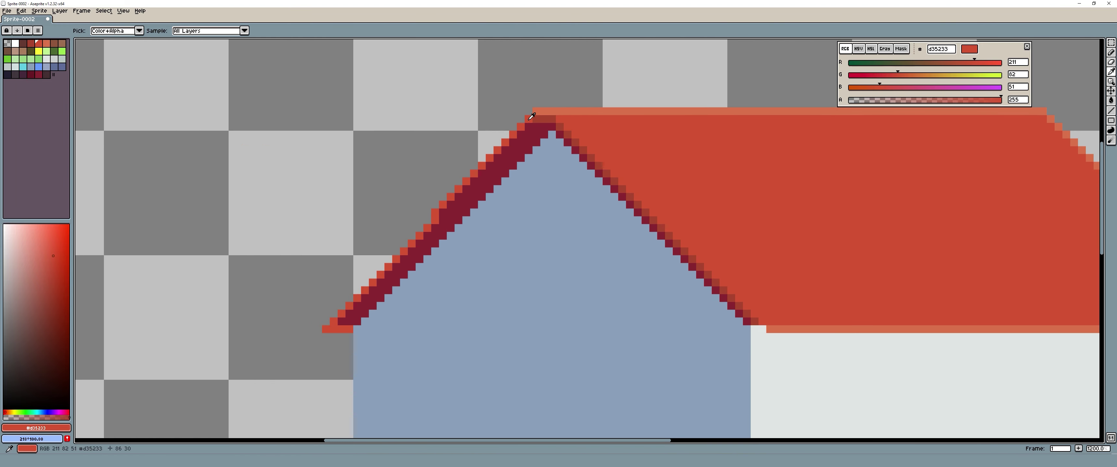
left_click(378, 310, "shift")
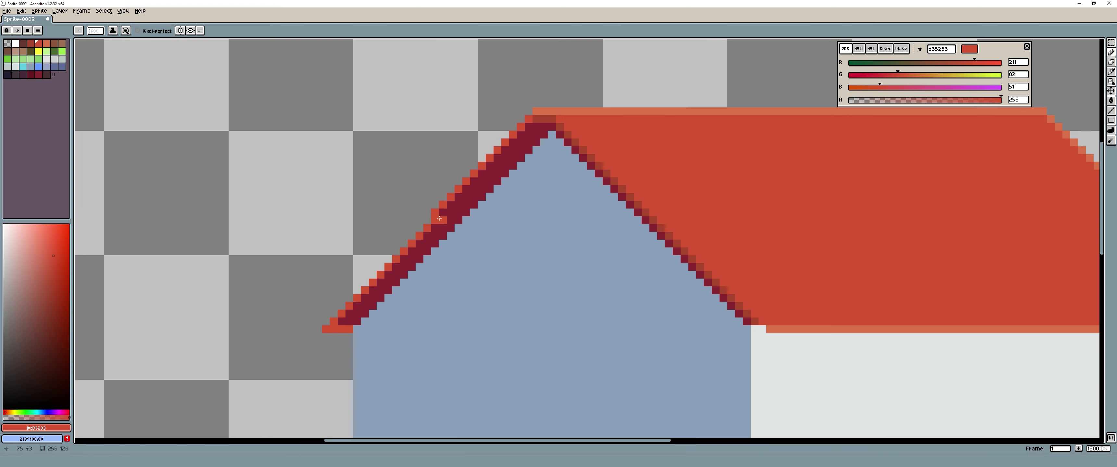
left_click_drag(426, 221, 333, 315)
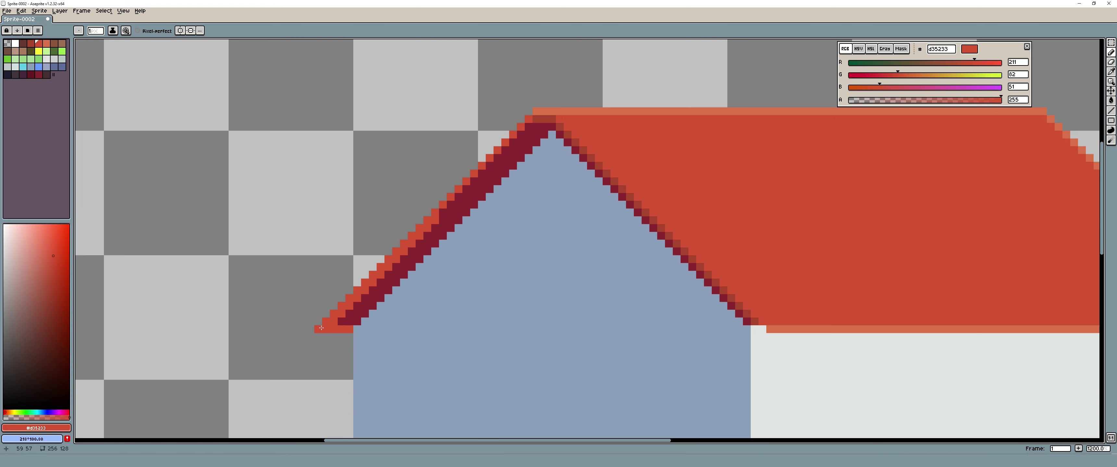
key("e")
key("b")
key("bracketleft")
left_click(366, 297, "shift")
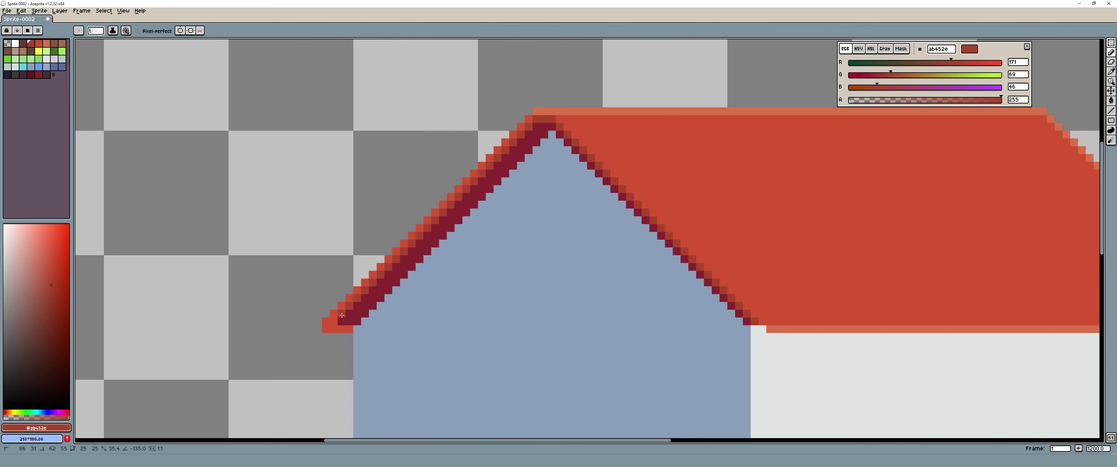
scroll(562, 212, "down", 6)
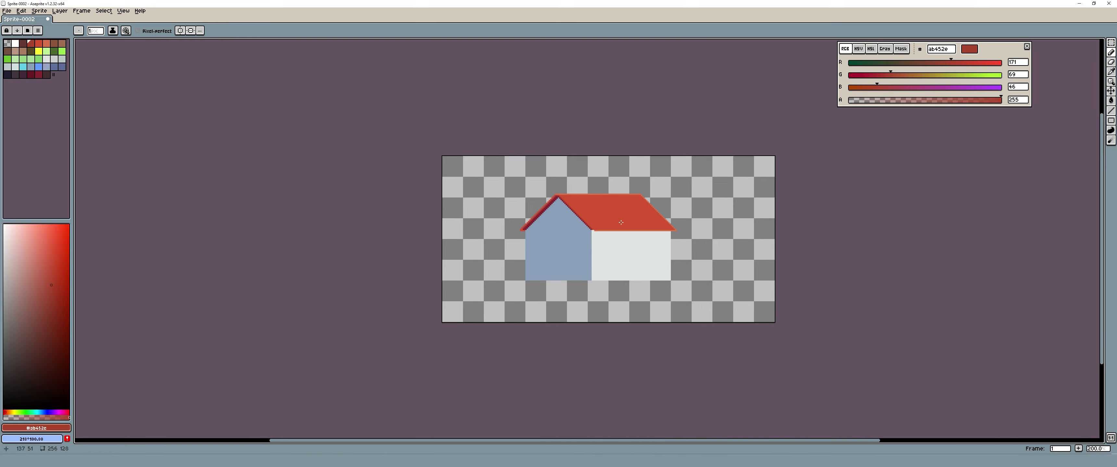
scroll(621, 222, "up", 2)
scroll(577, 218, "up", 4)
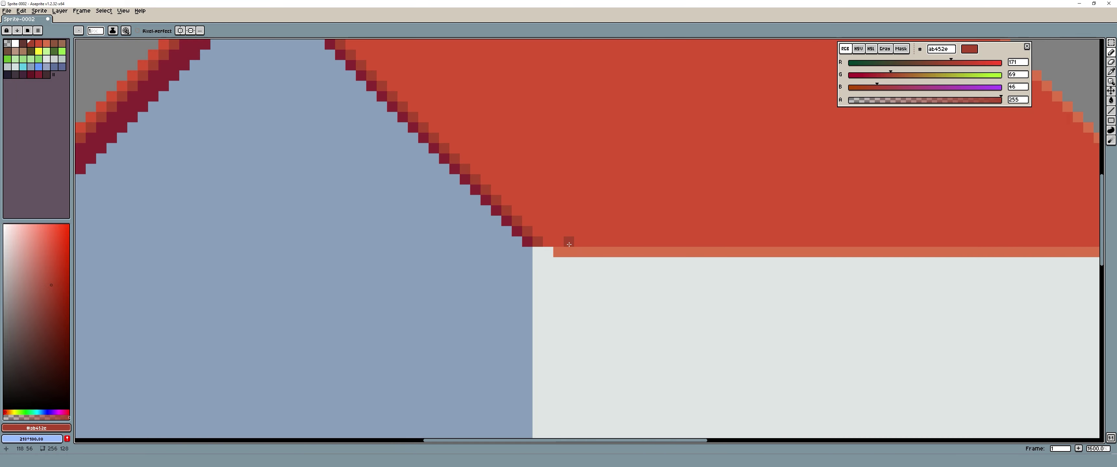
- Eyedrop the d9734b orange and trace it along the roof's bottom edge
left_click(554, 252, "alt")
scroll(554, 252, "down", 4)
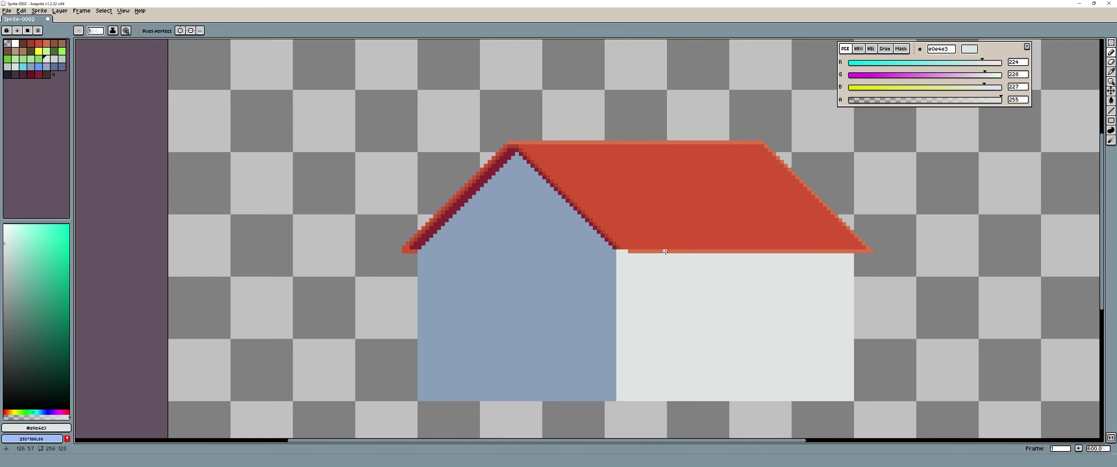
left_click_drag(728, 251, 738, 251)
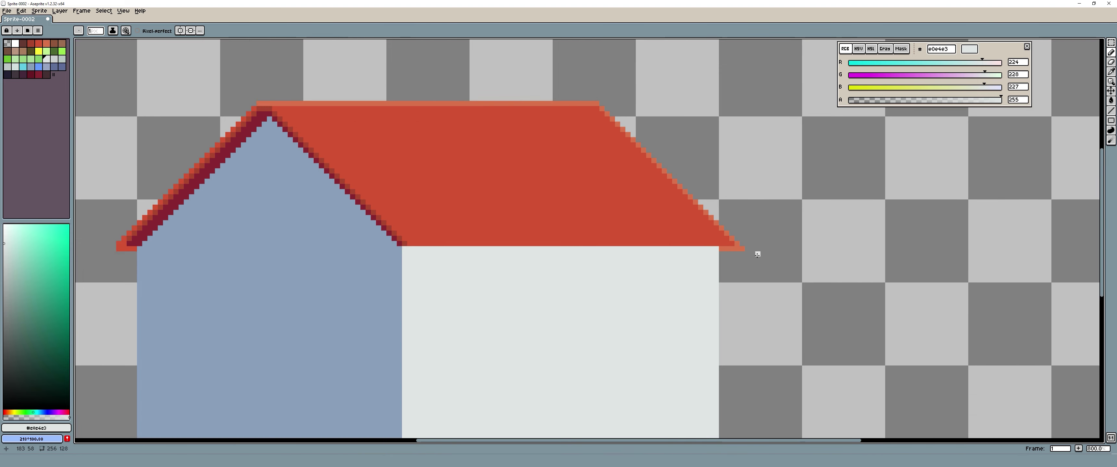
scroll(726, 243, "up", 4)
key("e")
key("l")
left_click(716, 233, "alt")
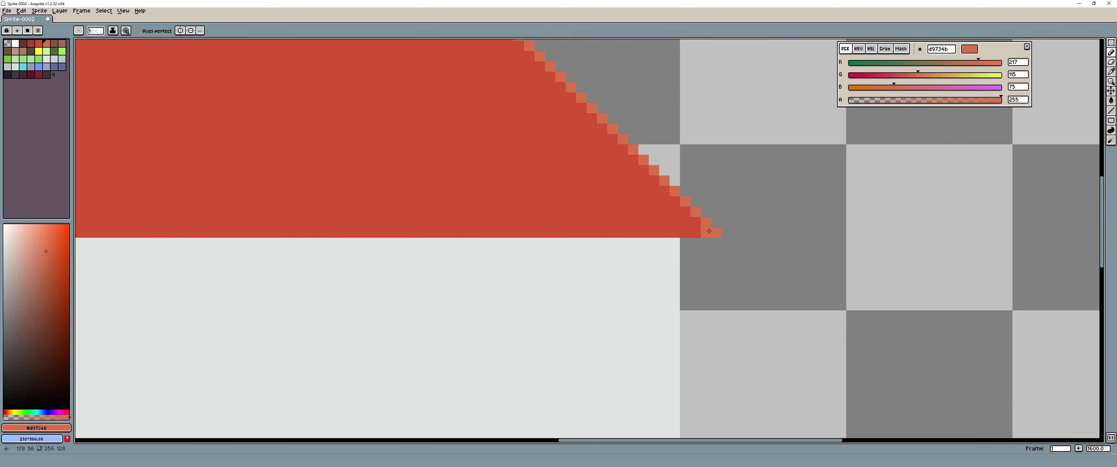
left_click_drag(716, 233, 266, 262)
scroll(373, 250, "down", 2)
scroll(412, 234, "down", 2)
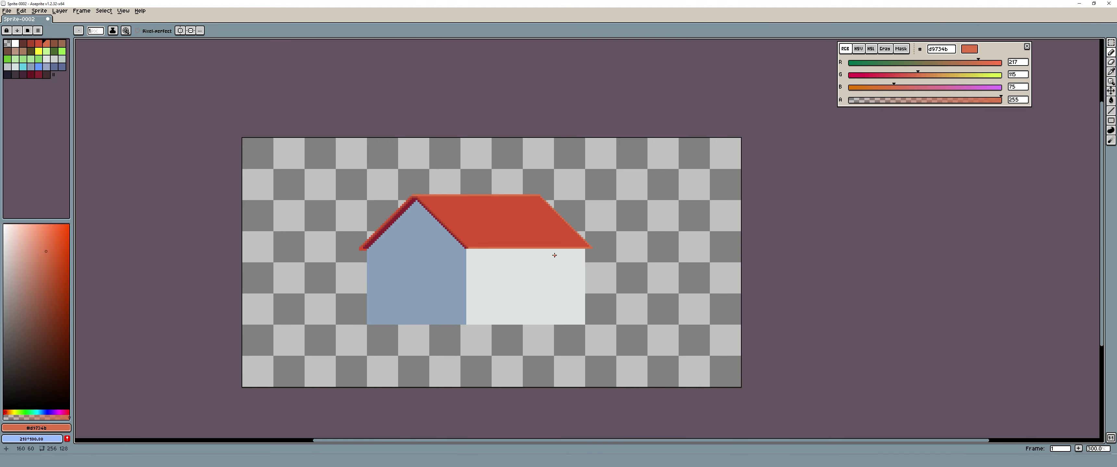
scroll(436, 215, "up", 1)
left_click_drag(436, 215, 418, 143)
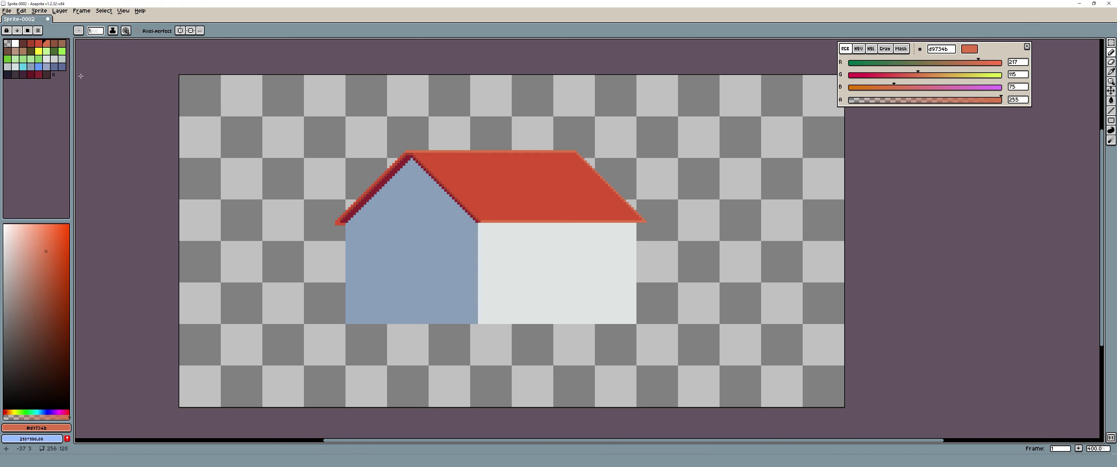
scroll(403, 198, "up", 2)
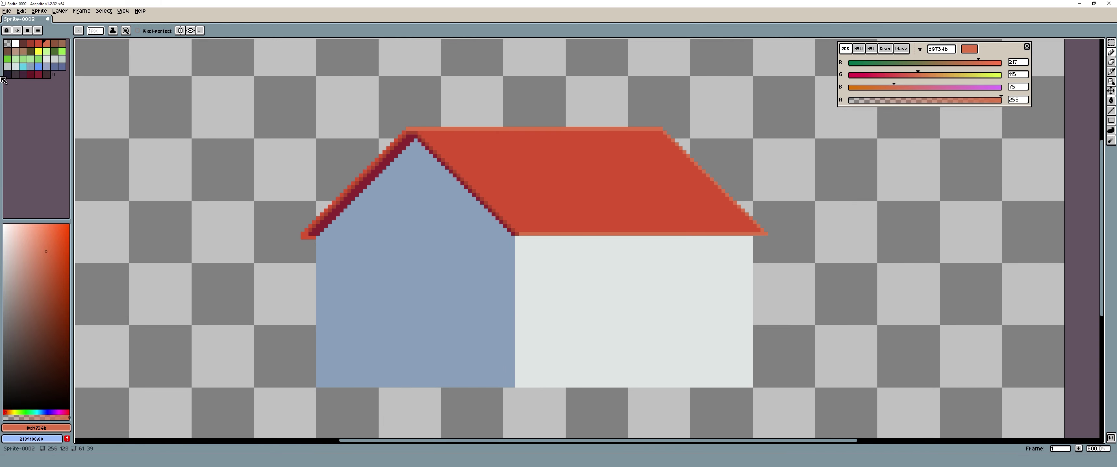
- Draw a #5f6e99 dark blue line down the right gable edge
left_click(54, 67)
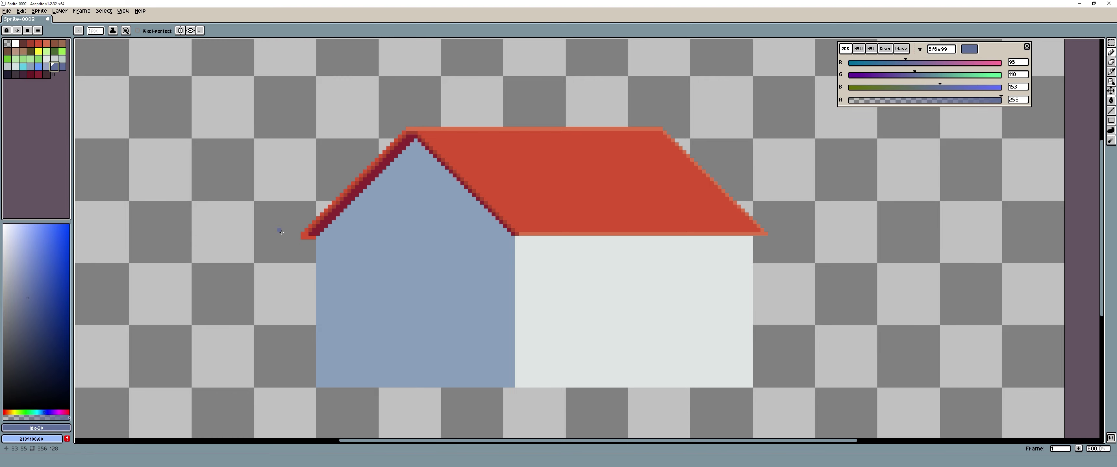
left_click_drag(417, 139, 509, 233)
scroll(389, 159, "down", 2)
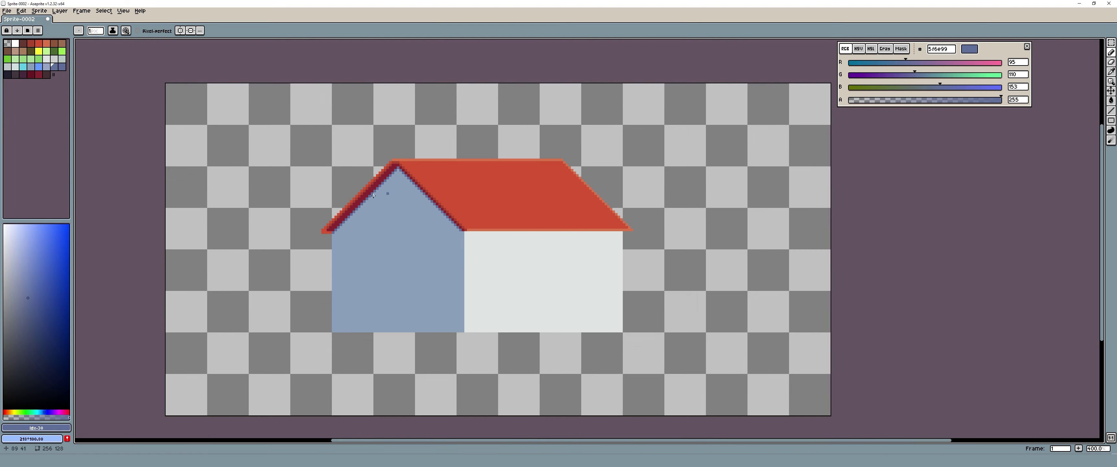
scroll(384, 200, "up", 6)
scroll(384, 199, "up", 2)
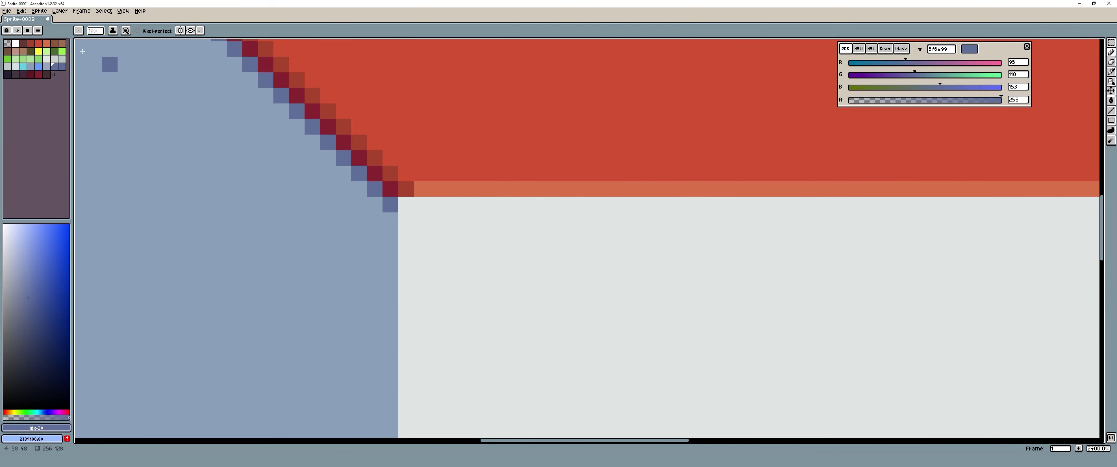
- Draw a #cdd1d0 grey shadow line beneath the roof on the white wall
left_click(57, 58)
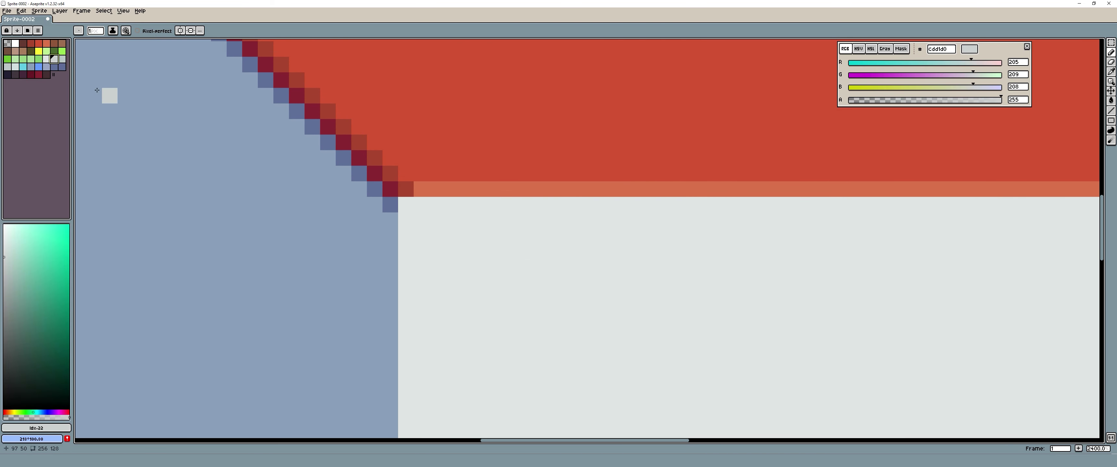
mouse_move(406, 205)
left_mouse_down()
mouse_move(660, 270)
mouse_move(699, 248)
left_mouse_up()
scroll(468, 217, "down", 1)
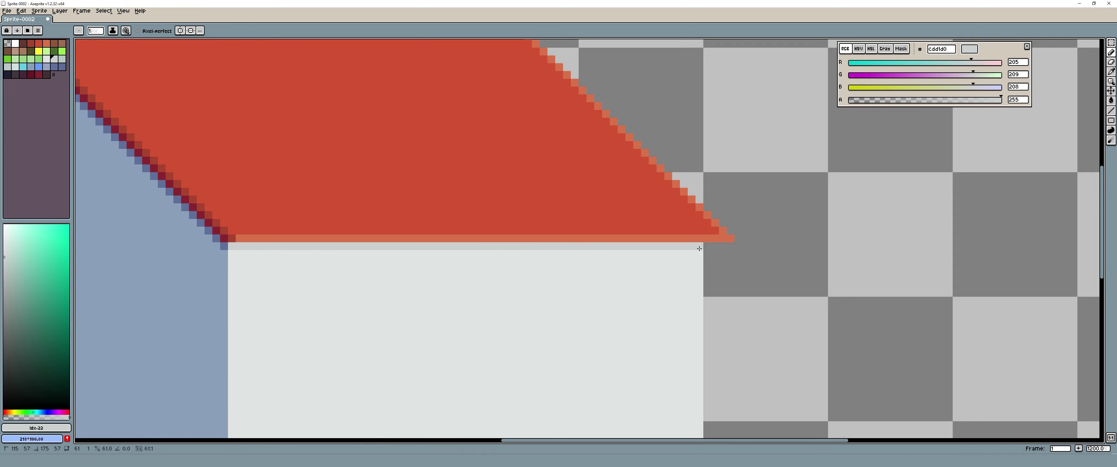
scroll(637, 226, "down", 5)
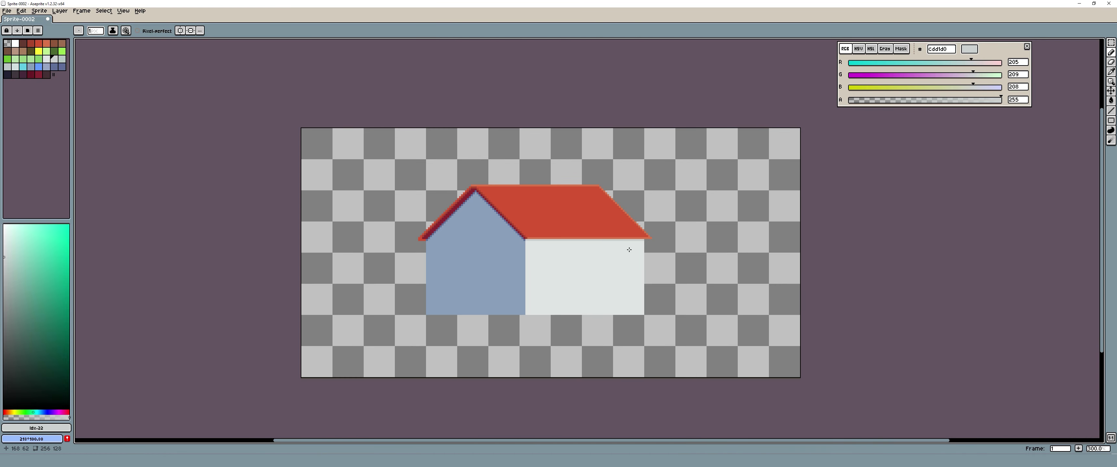
scroll(594, 254, "up", 1)
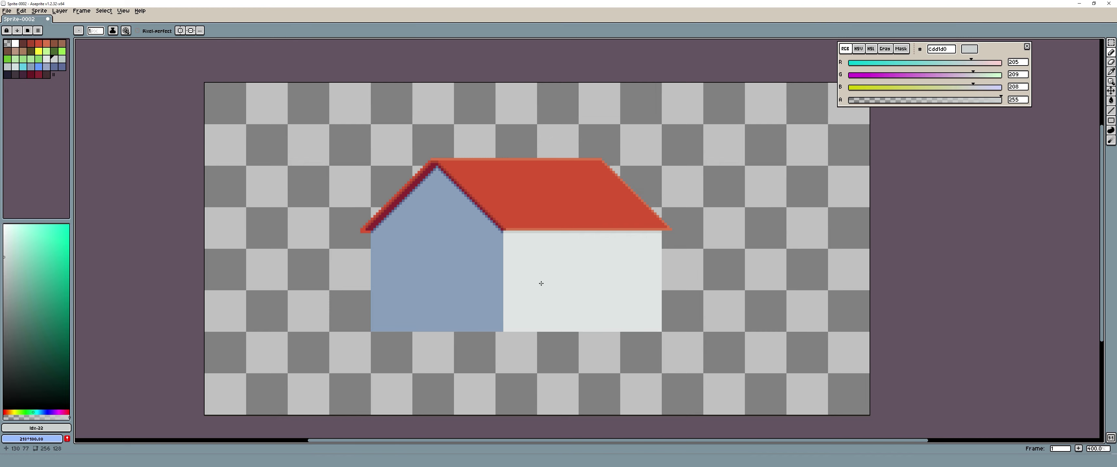
- Choose brown #8f563b as the drawing colour for the door
scroll(362, 224, "up", 6)
scroll(361, 225, "up", 2)
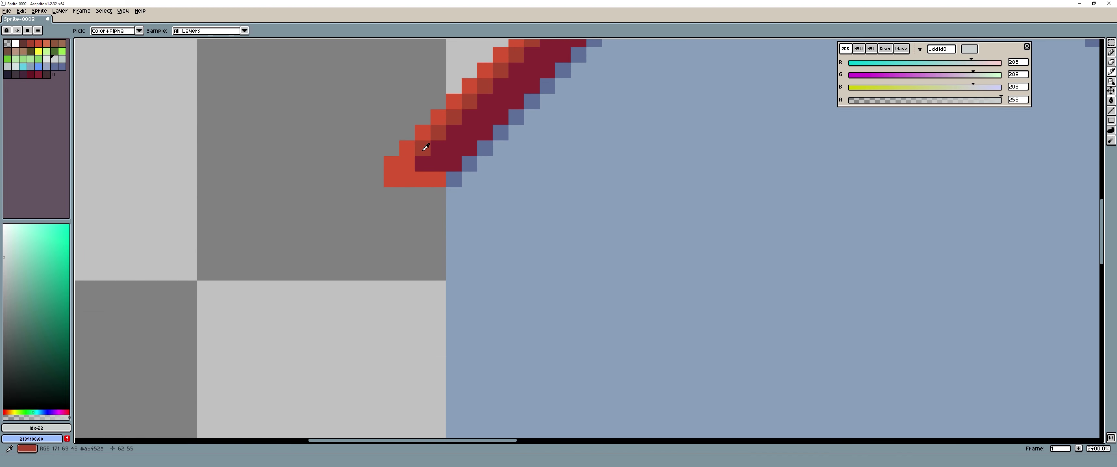
left_click(420, 166, "alt")
scroll(469, 205, "down", 8)
scroll(522, 185, "up", 2)
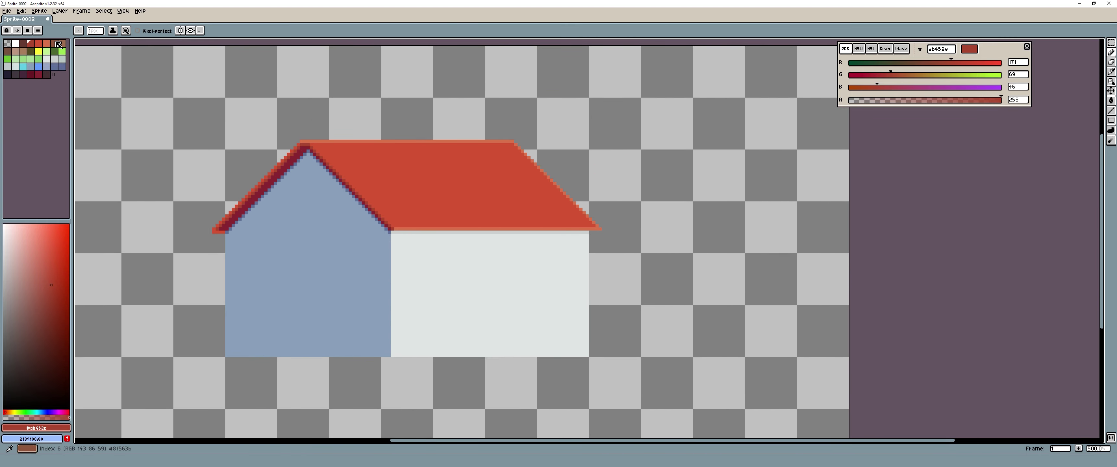
left_click(59, 44)
scroll(454, 324, "up", 1)
- Fill a rectangular door selection on the white wall with brown, then deselect
key("m")
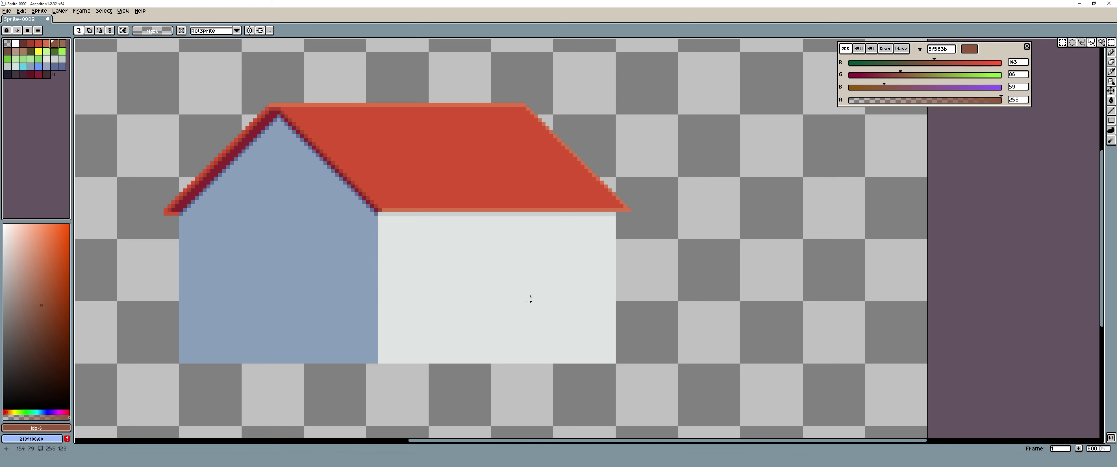
scroll(545, 361, "up", 1)
left_click_drag(554, 363, 493, 261)
key("f")
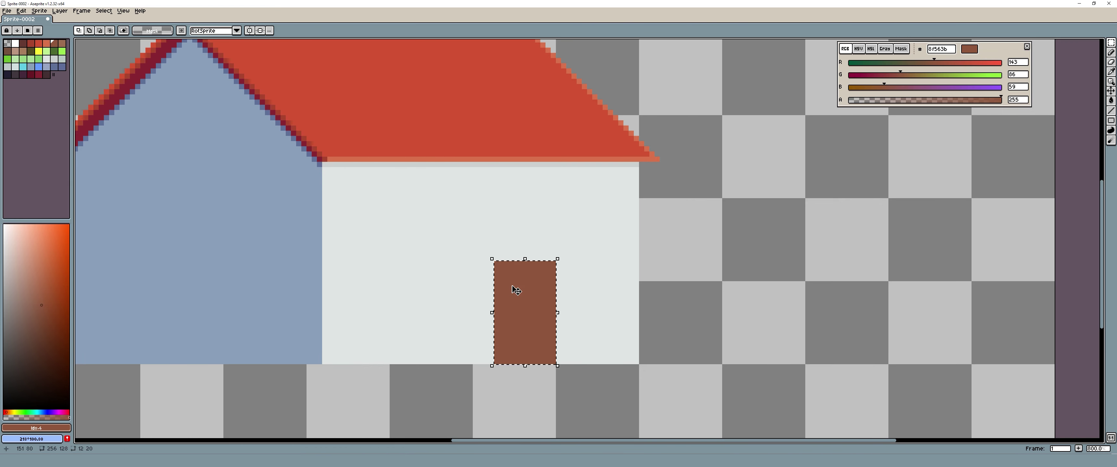
key("ctrl+d")
scroll(536, 306, "down", 3)
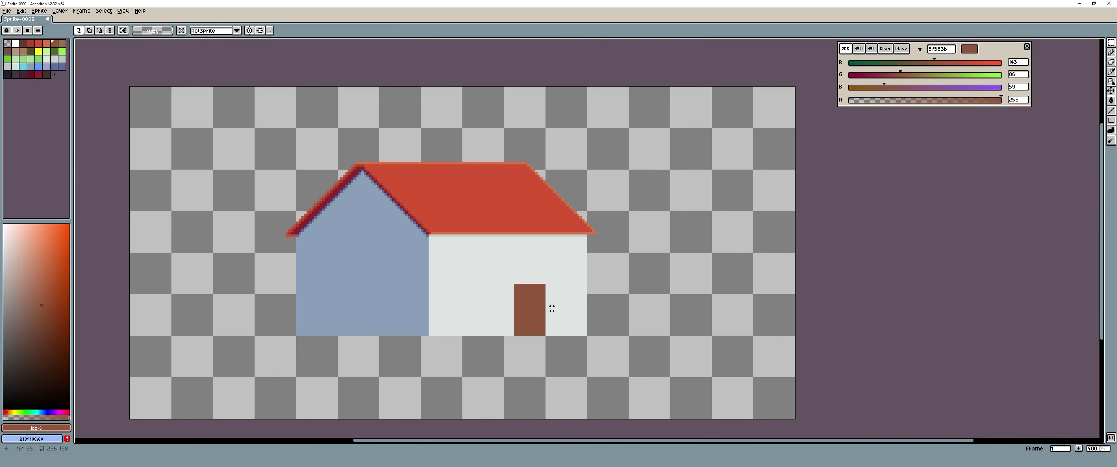
scroll(551, 308, "up", 6)
scroll(671, 267, "left", 5)
scroll(587, 204, "down", 1)
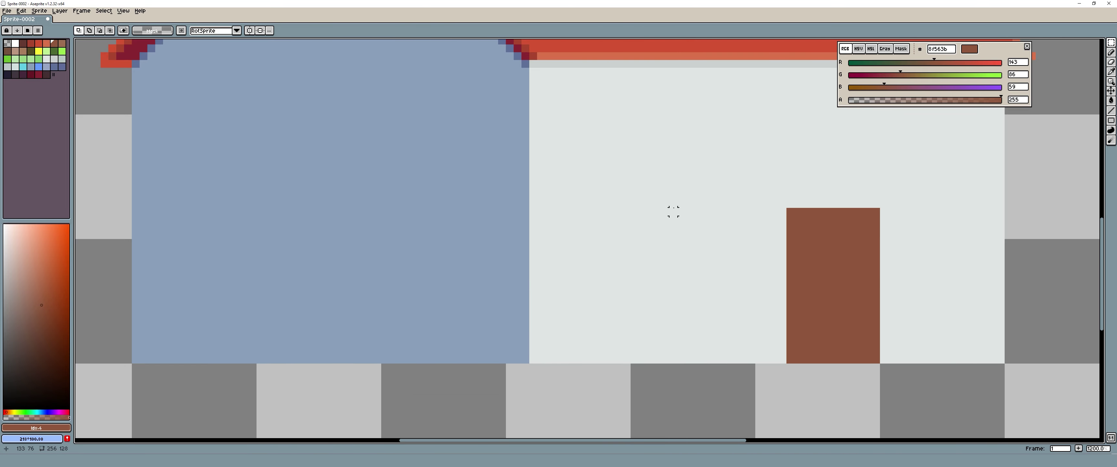
- Fill a marquee over the window with grey-green b8c7c4 and clear the selection
left_click_drag(696, 212, 571, 282)
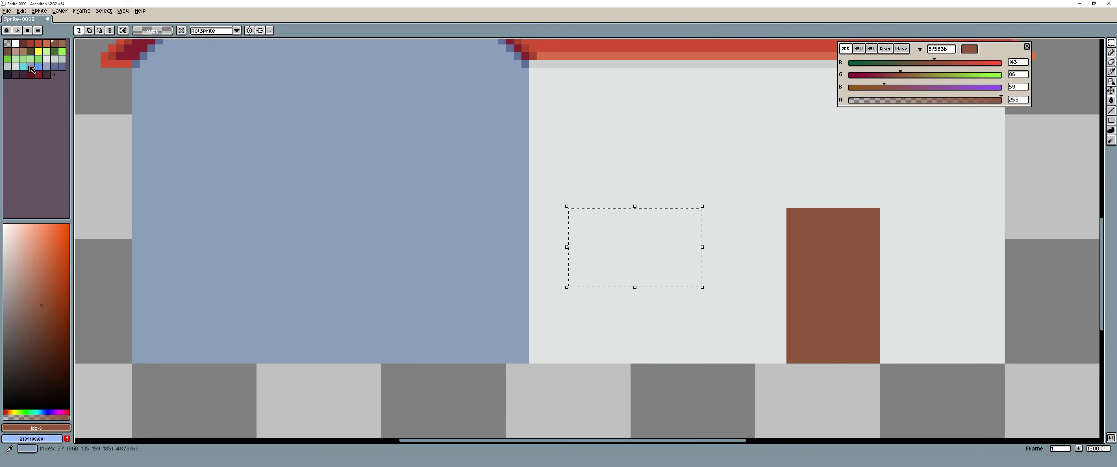
left_click(7, 66)
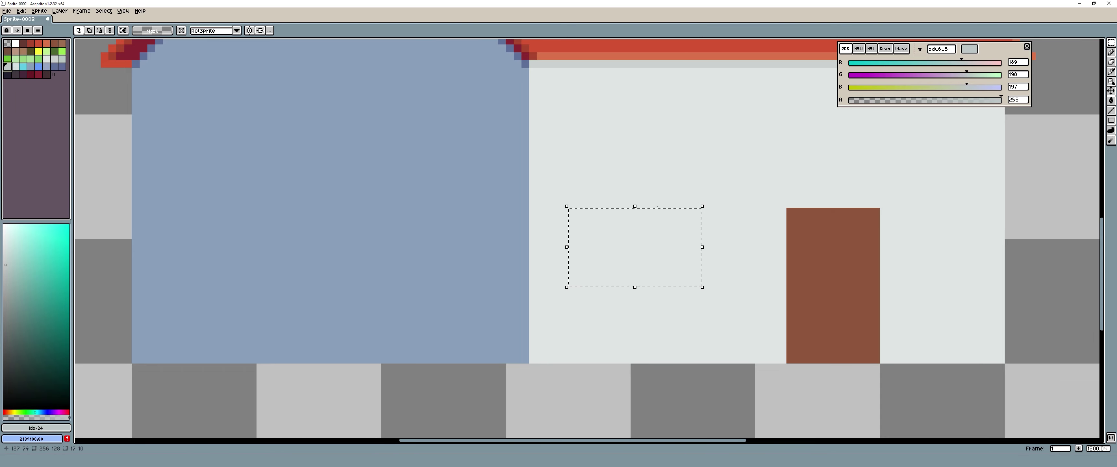
key("f")
scroll(725, 243, "down", 1)
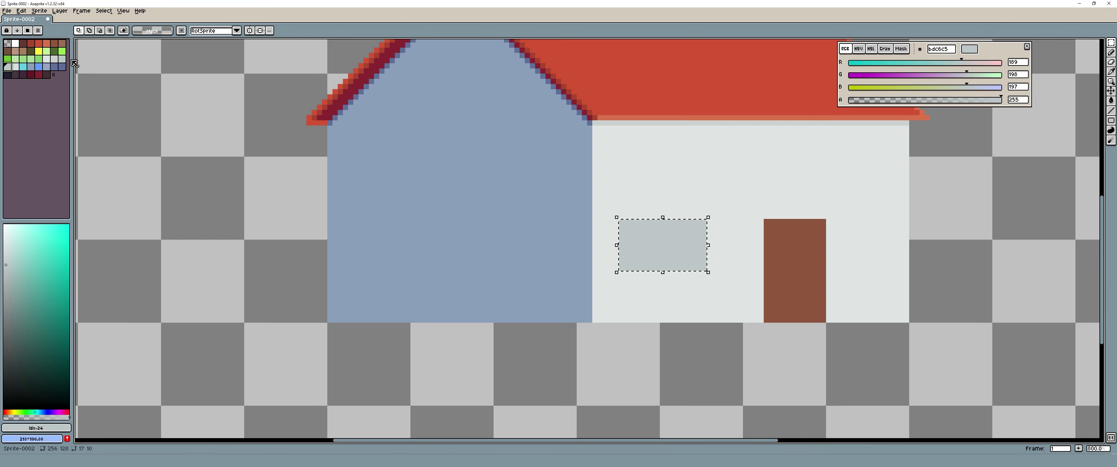
key("bracketleft")
key("f")
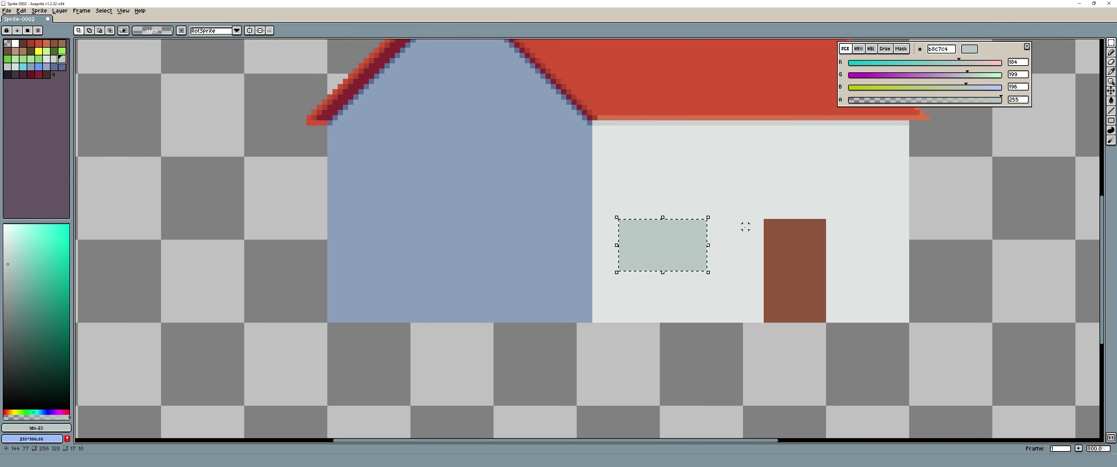
key("ctrl+d")
scroll(688, 211, "down", 2)
scroll(697, 213, "up", 3)
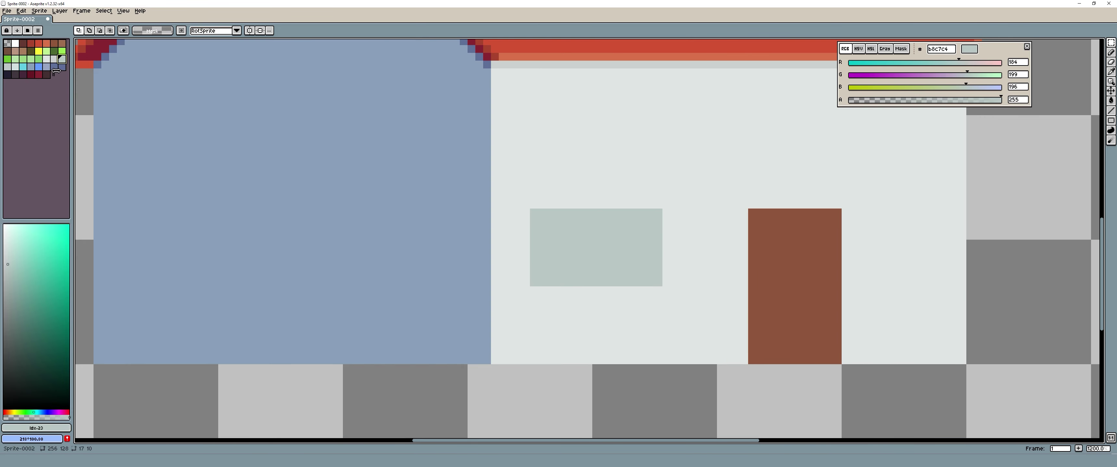
left_click(30, 66)
- Draw light grey cdd1d0 shadow strips down the right sides of the window and door
key("b")
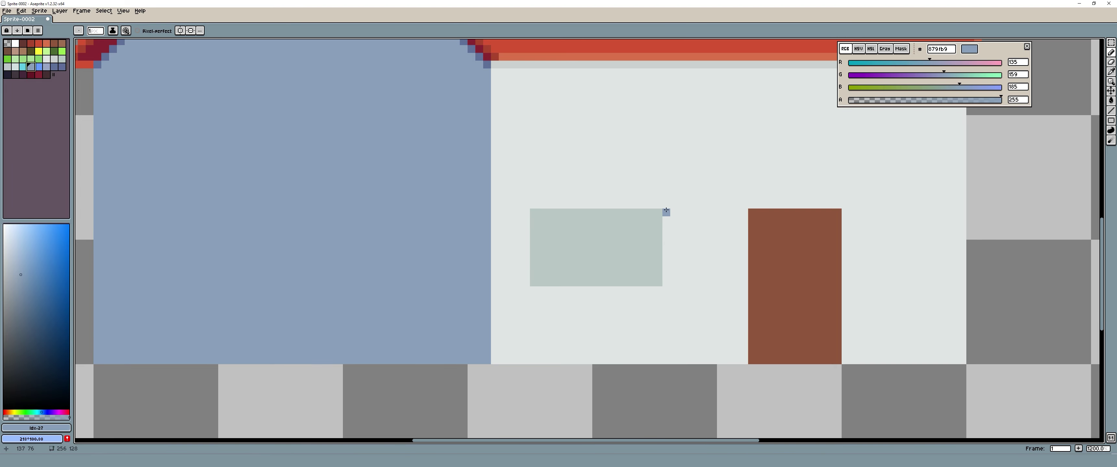
left_click(61, 60)
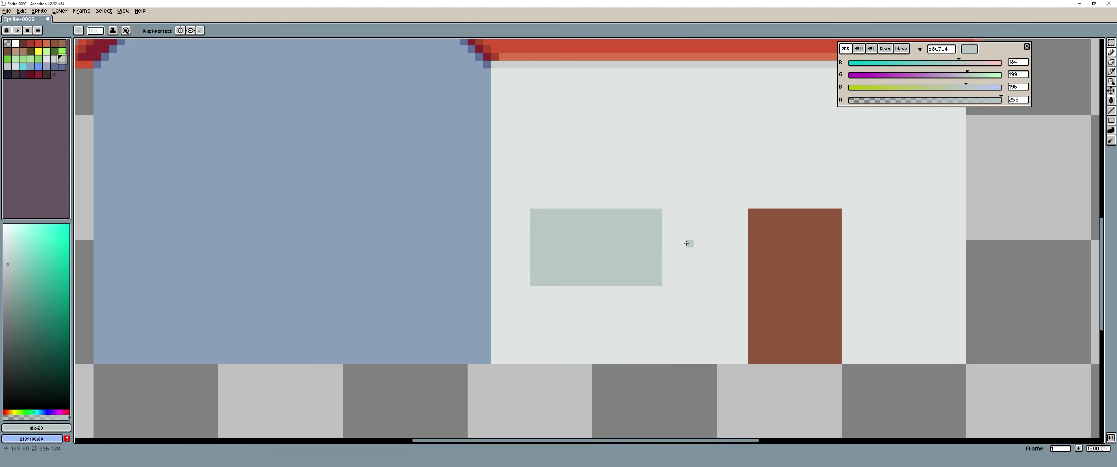
key("v")
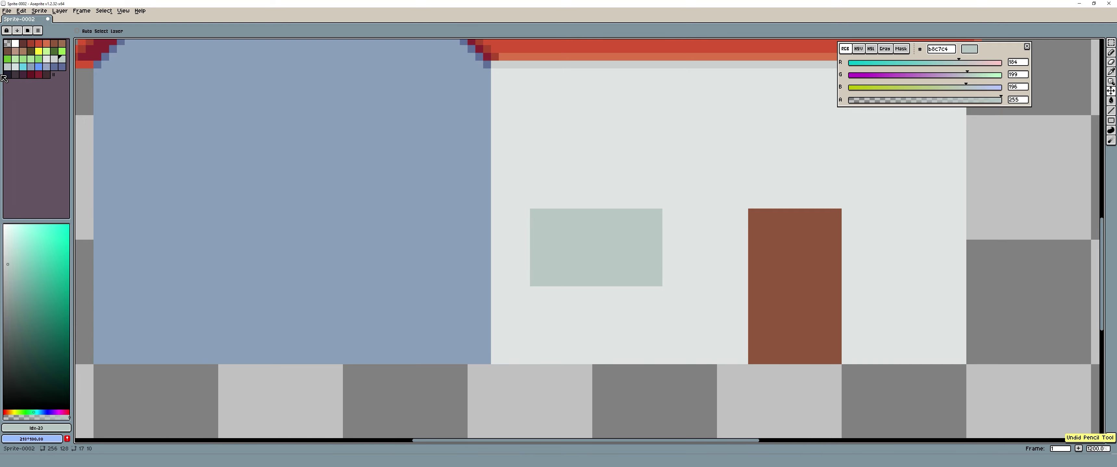
left_click(7, 67)
key("b")
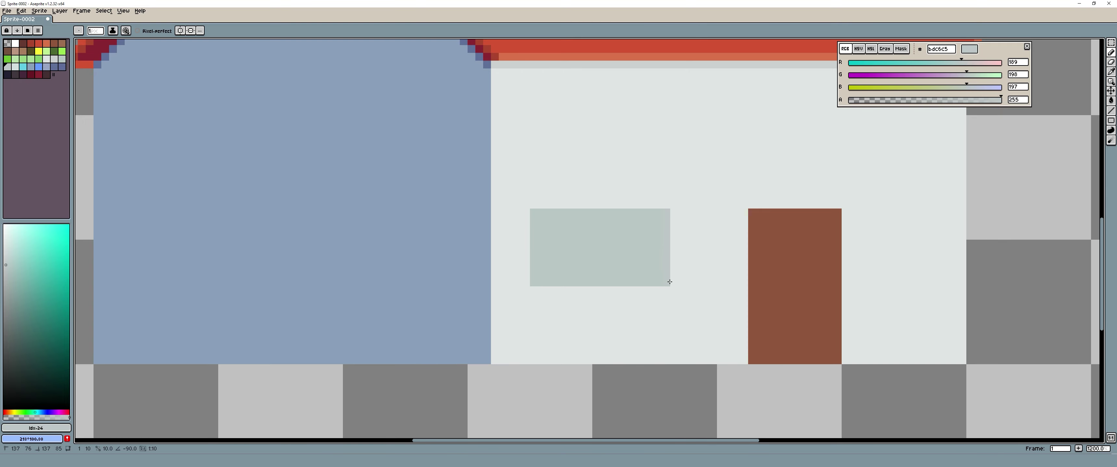
key("v")
left_click(57, 59)
key("b")
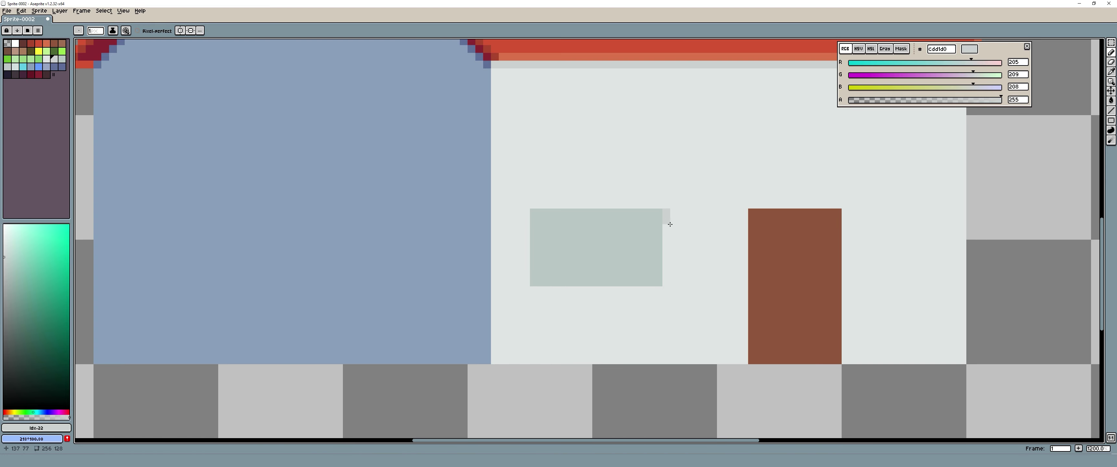
left_click_drag(665, 213, 665, 283)
left_click_drag(673, 215, 672, 283)
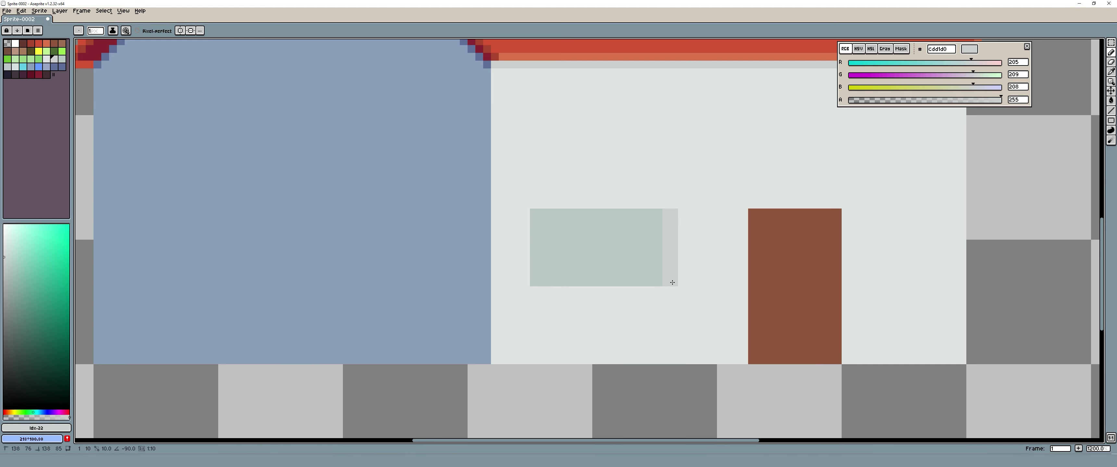
left_click(799, 235)
mouse_move(804, 232)
left_mouse_down()
mouse_move(654, 210)
mouse_move(702, 339)
left_mouse_up()
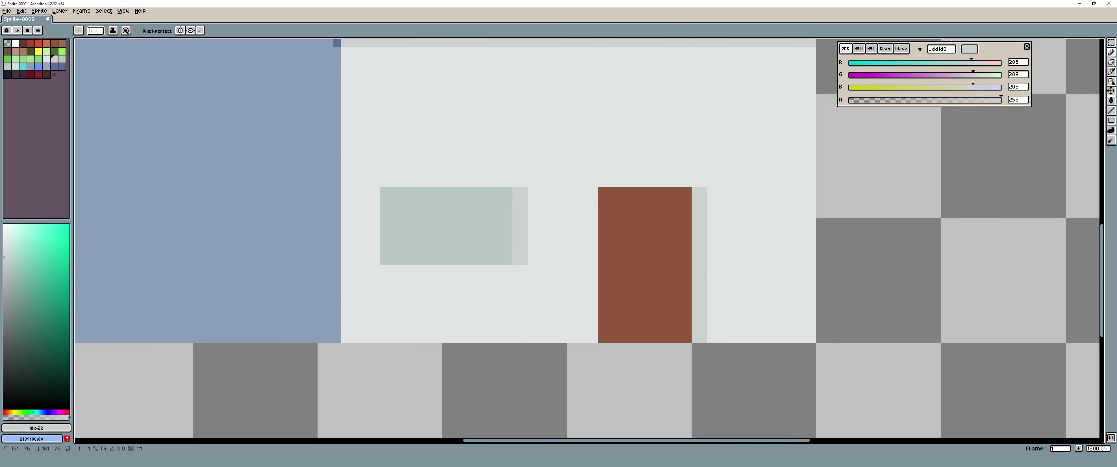
- Outline the door's top and right edges in dark brown 663931 and start the window's blue top trim
left_click(22, 44)
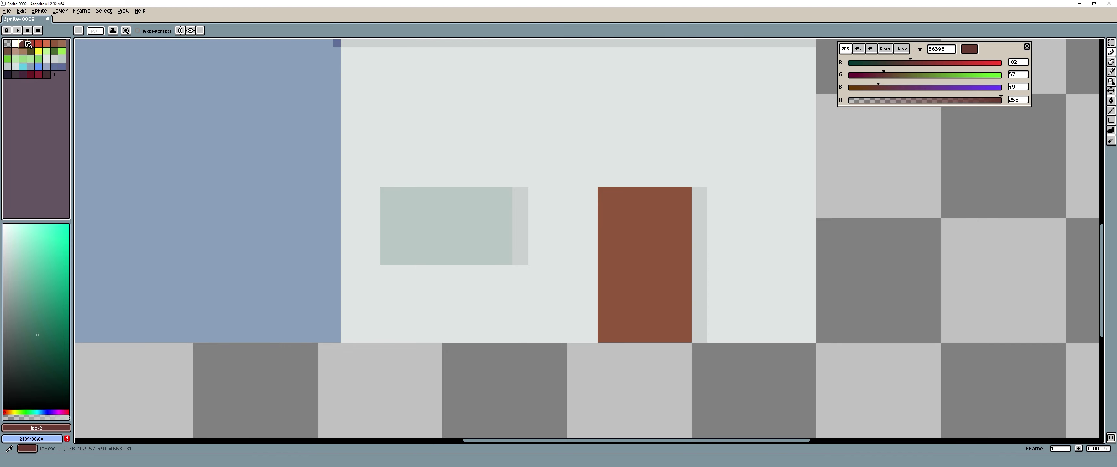
left_click(602, 191)
left_click(687, 192, "shift")
left_click(687, 341, "shift")
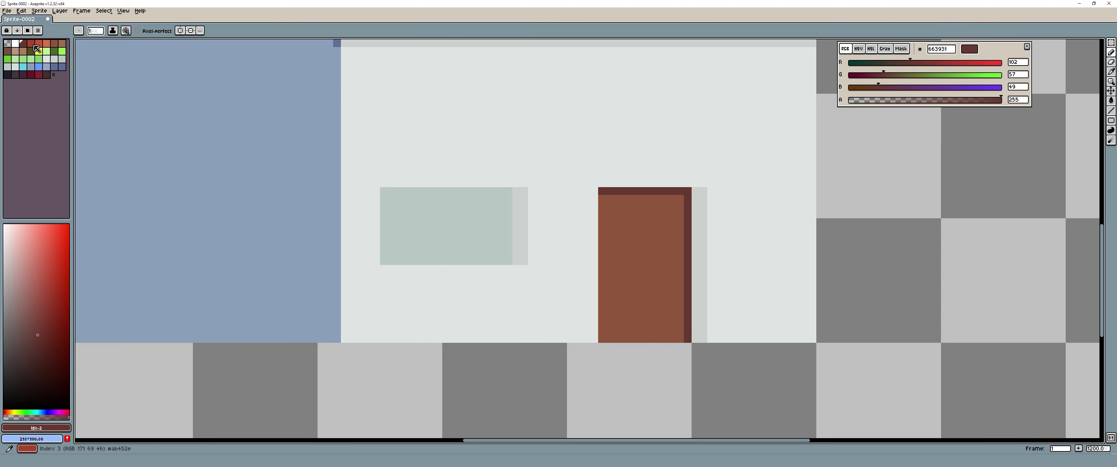
left_click(30, 66)
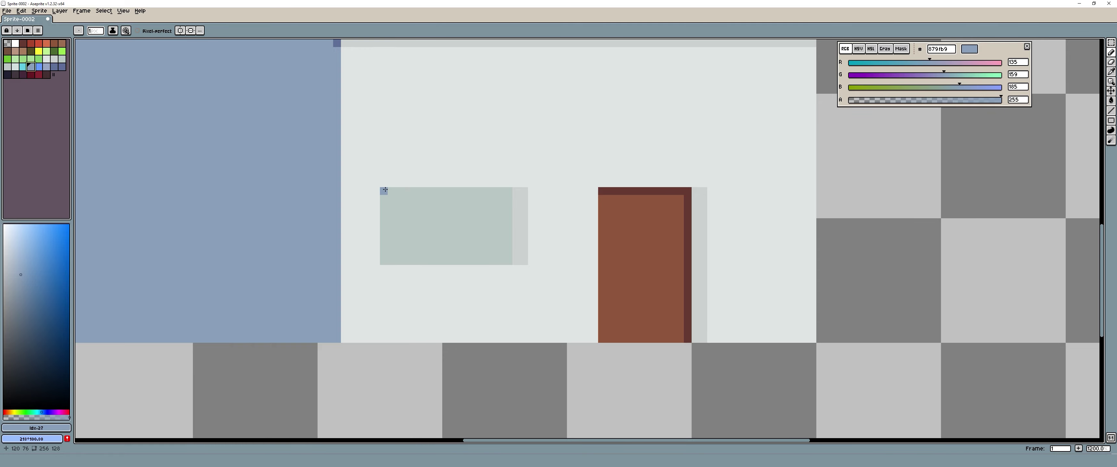
left_click(508, 191, "shift")
- Finish the window's blue right edge and choose tan bc9680 for the door knob
left_click(508, 262, "shift")
scroll(508, 261, "down", 2)
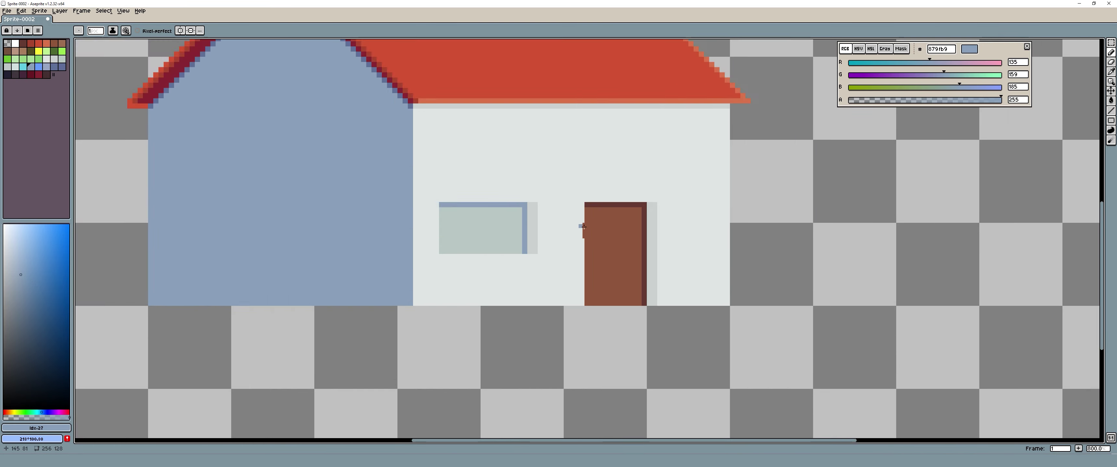
scroll(675, 227, "down", 3)
scroll(668, 226, "up", 3)
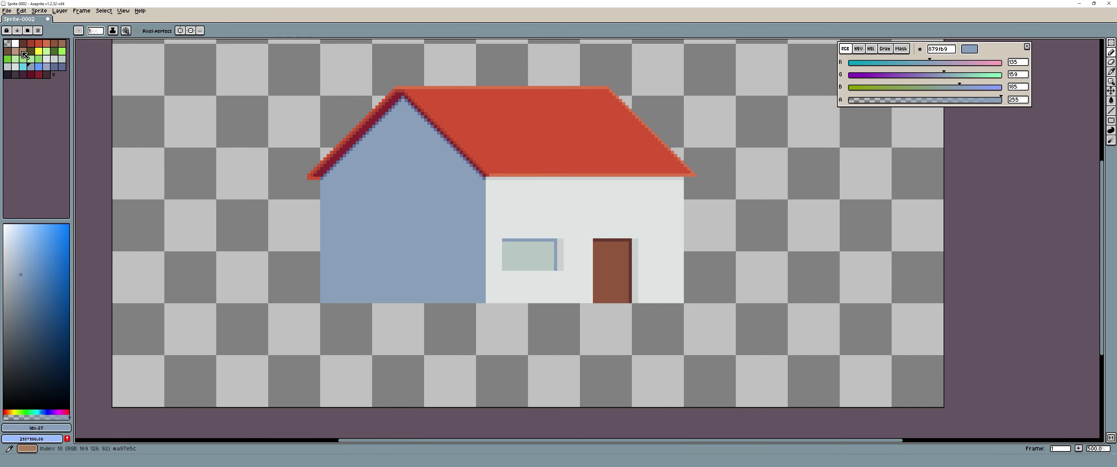
left_click(17, 51)
scroll(624, 280, "up", 5)
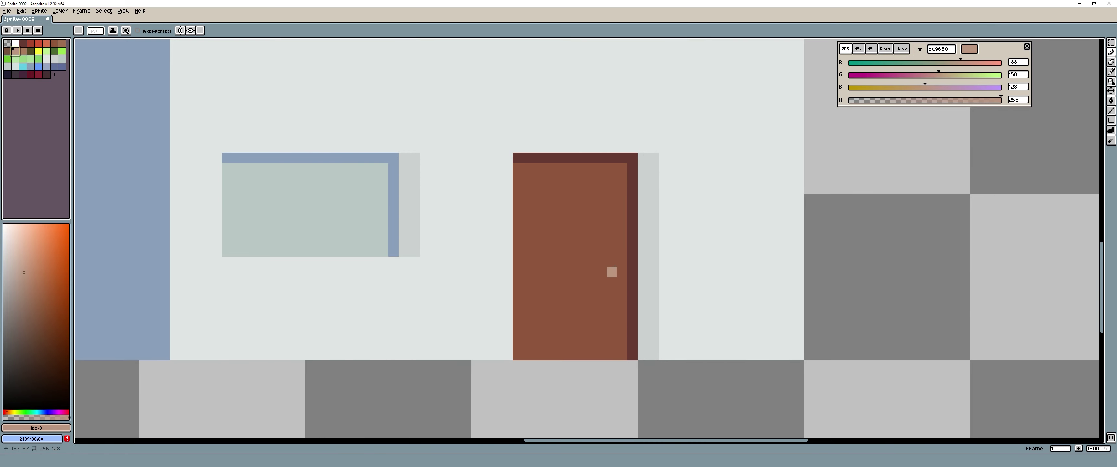
left_click(46, 66)
scroll(611, 270, "down", 3)
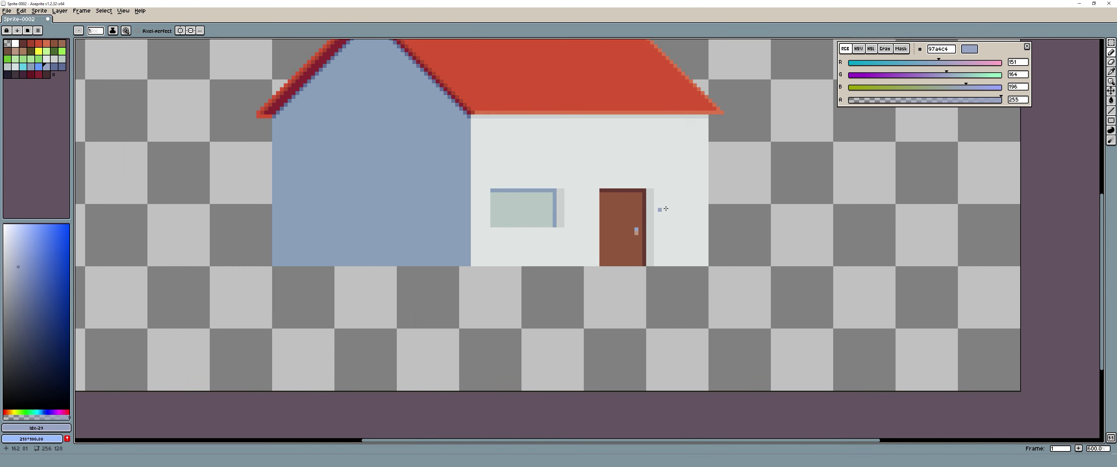
scroll(650, 273, "down", 2)
scroll(702, 278, "down", 1)
left_click_drag(703, 277, 573, 293)
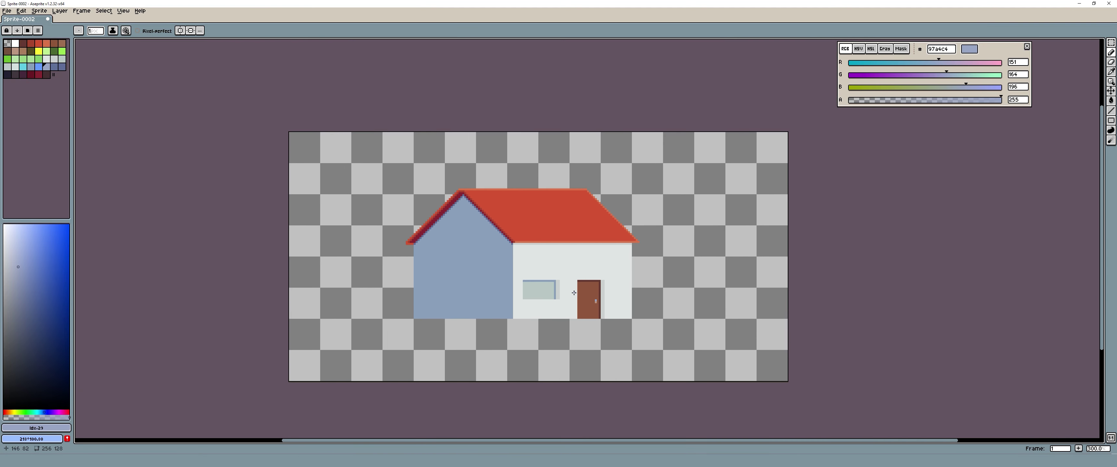
scroll(574, 293, "up", 2)
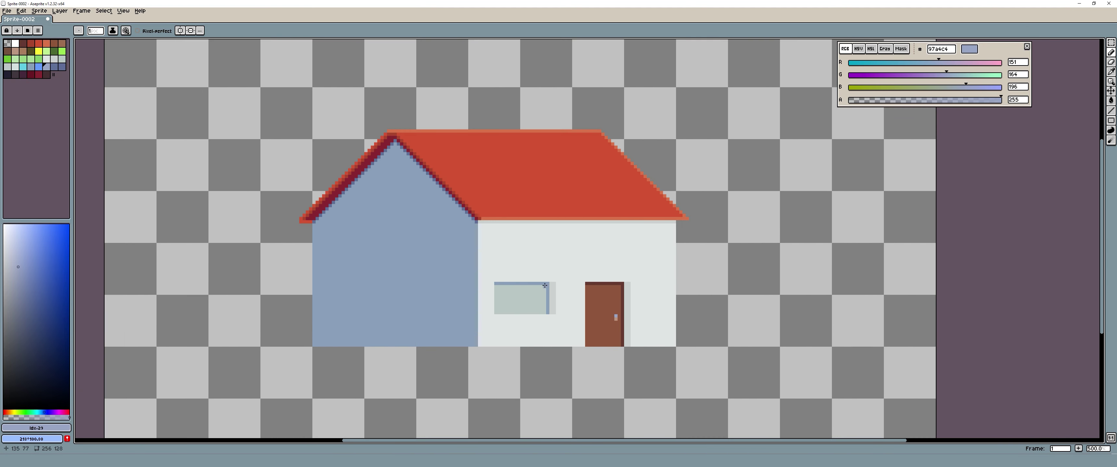
scroll(455, 151, "up", 4)
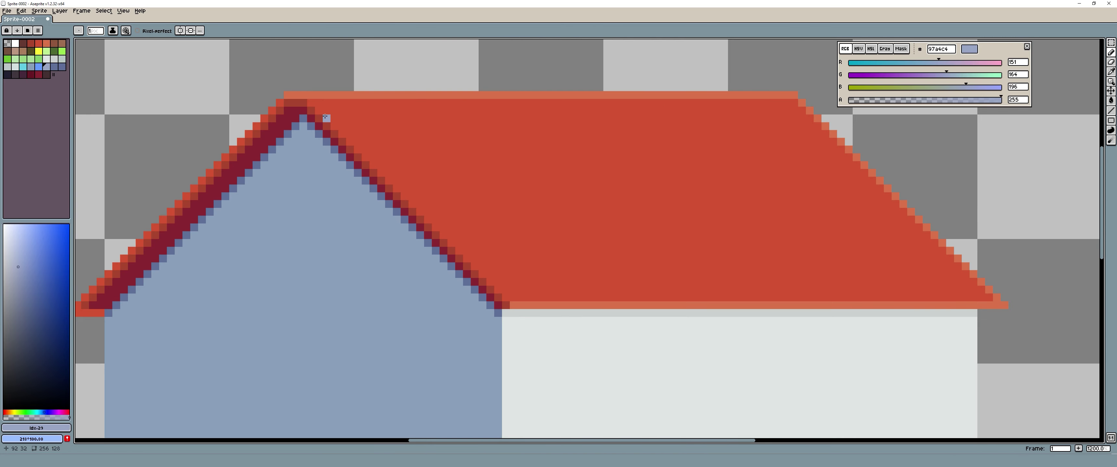
- Draw short lighter orange d9734b tile strokes across the red roof
left_click(386, 94, "alt")
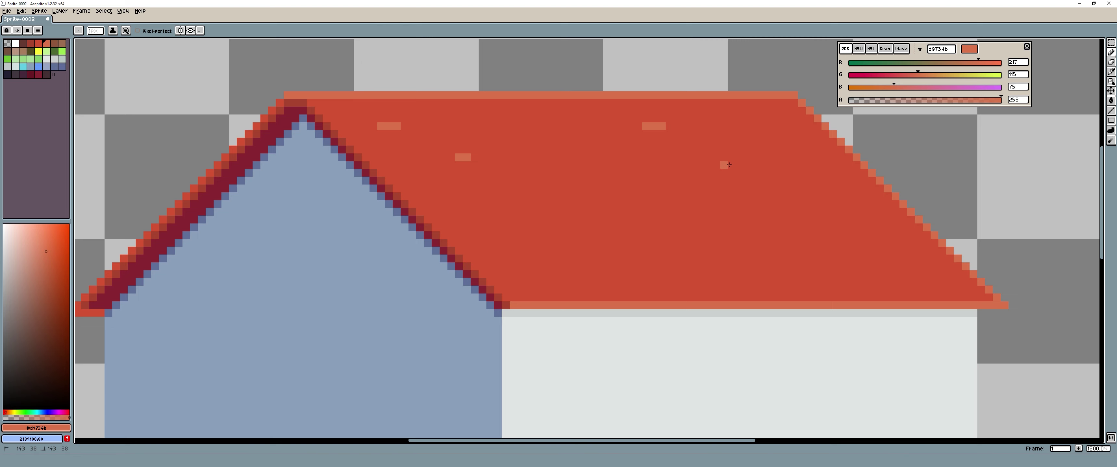
left_click_drag(729, 165, 740, 165)
left_click_drag(551, 196, 571, 196)
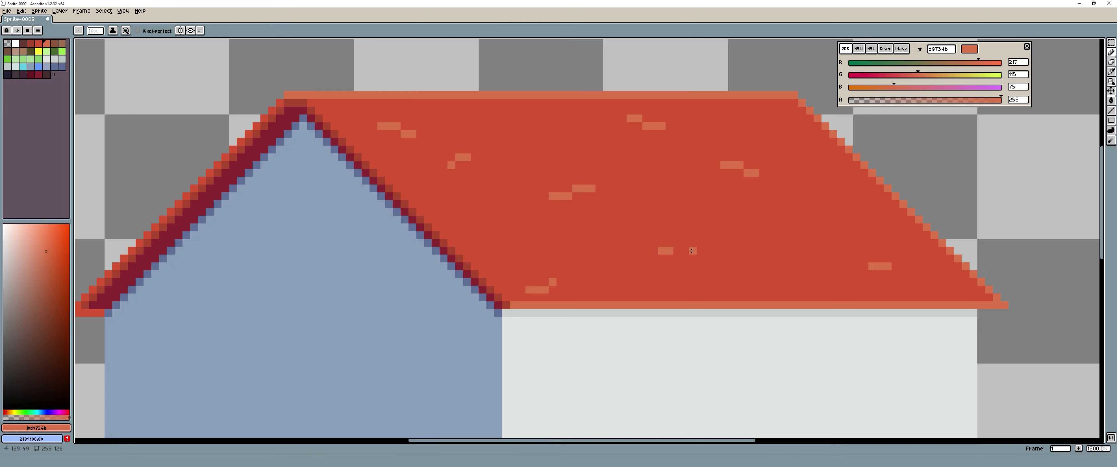
scroll(785, 239, "down", 5)
scroll(785, 238, "up", 2)
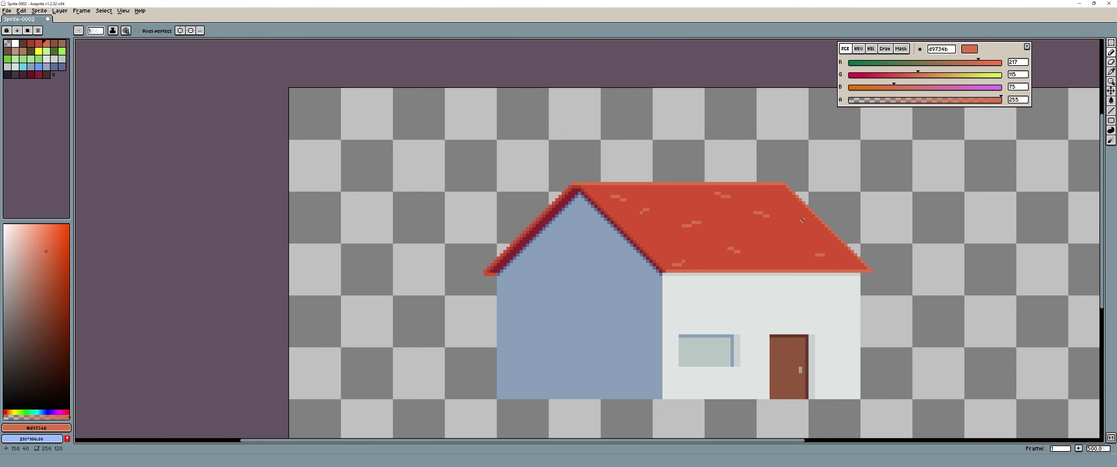
left_click(39, 44)
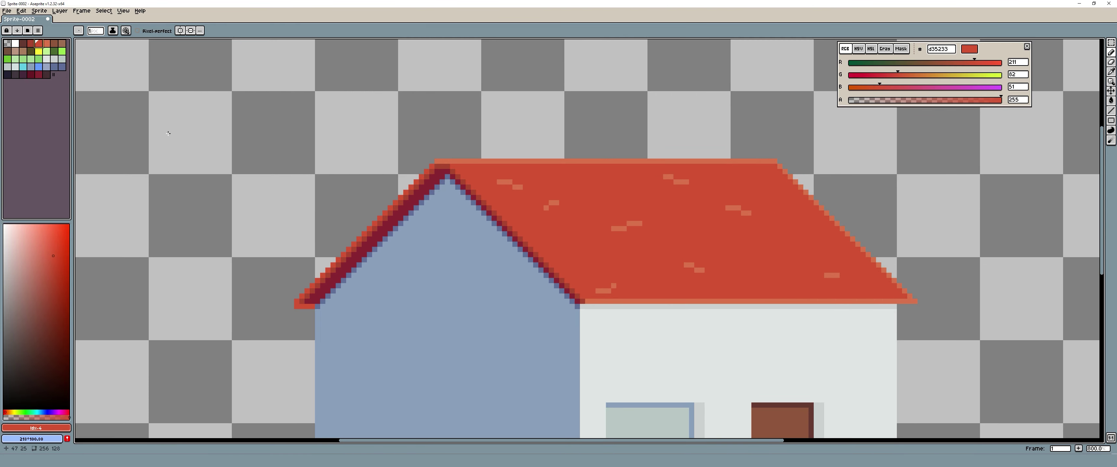
- Scatter six short dark red ab452e tile strokes from the ridge to the roof's bottom
left_click(31, 43)
left_click_drag(561, 177, 569, 177)
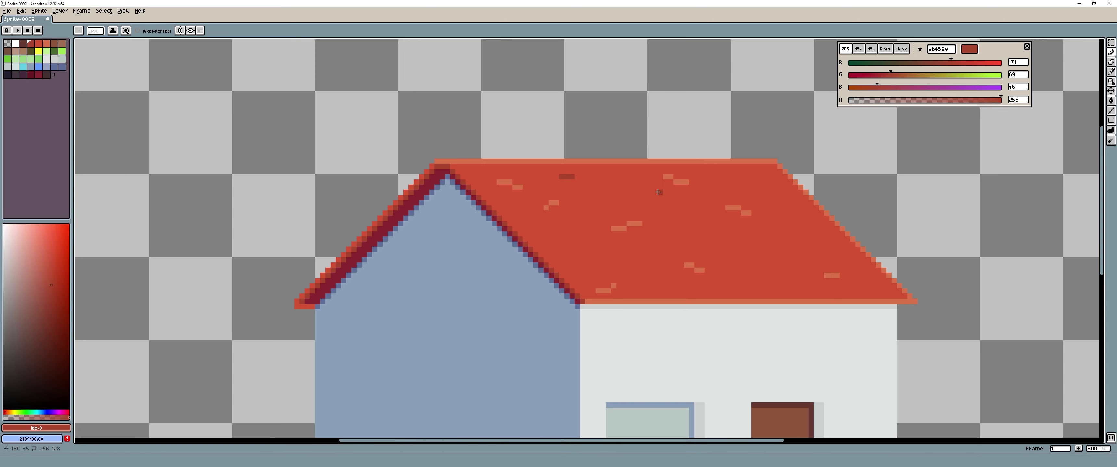
left_click_drag(692, 222, 699, 222)
left_click_drag(761, 176, 751, 177)
left_click_drag(751, 260, 762, 260)
left_click_drag(653, 287, 646, 287)
left_click_drag(556, 254, 569, 254)
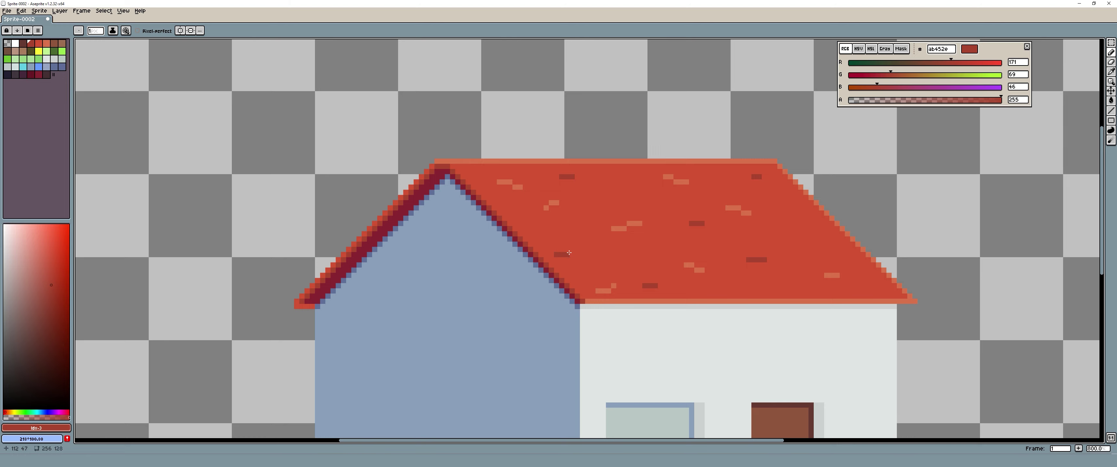
scroll(712, 256, "down", 4)
scroll(531, 175, "up", 2)
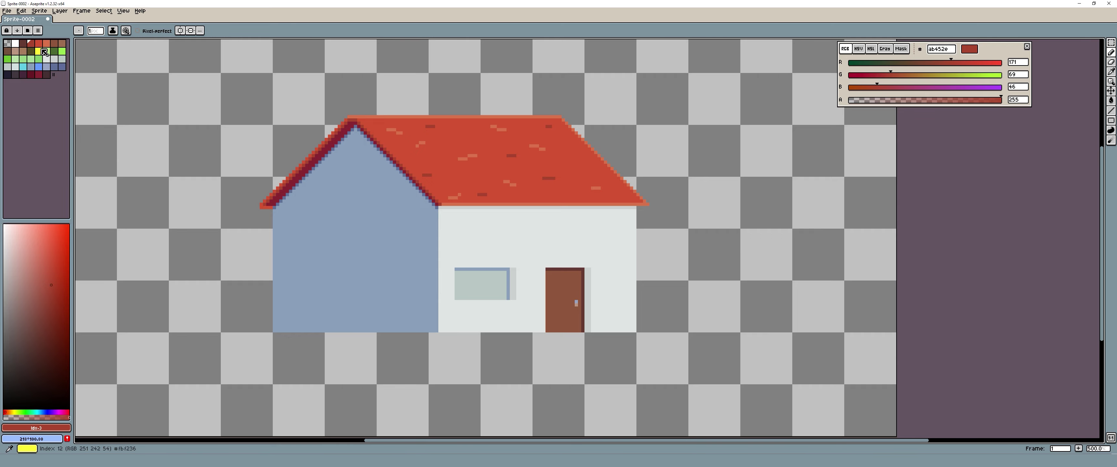
left_click(39, 51)
scroll(521, 225, "down", 4)
scroll(501, 236, "up", 1)
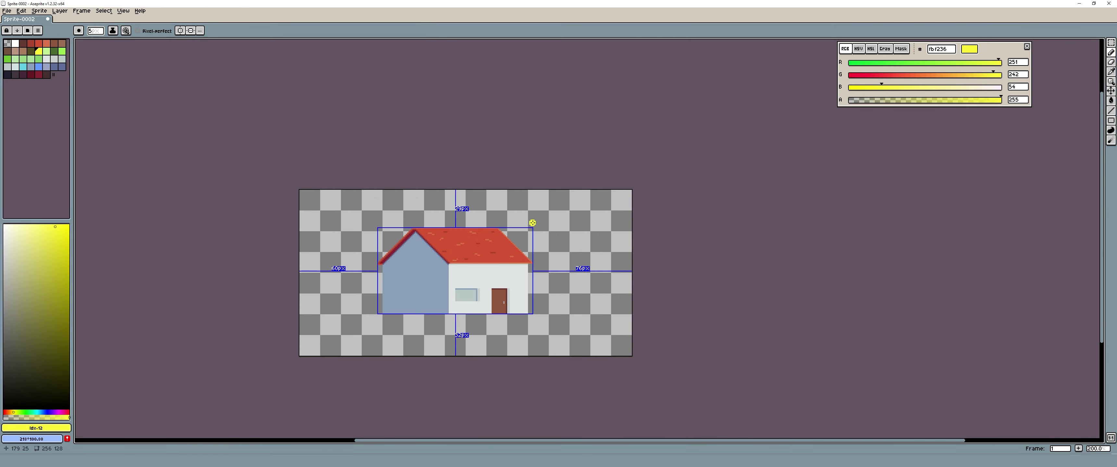
mouse_move(548, 219)
left_mouse_down()
mouse_move(560, 213)
mouse_move(447, 243)
mouse_move(416, 263)
mouse_move(467, 250)
mouse_move(525, 274)
mouse_move(482, 345)
mouse_move(525, 332)
left_mouse_up()
scroll(559, 213, "up", 1)
key("minus")
key("minus")
key("minus")
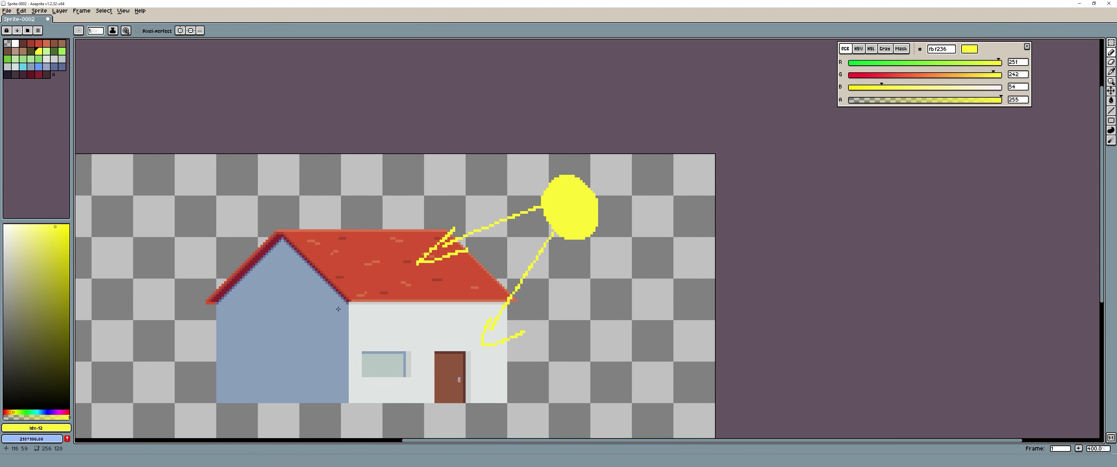
left_click_drag(235, 342, 380, 299)
left_click_drag(423, 251, 429, 331)
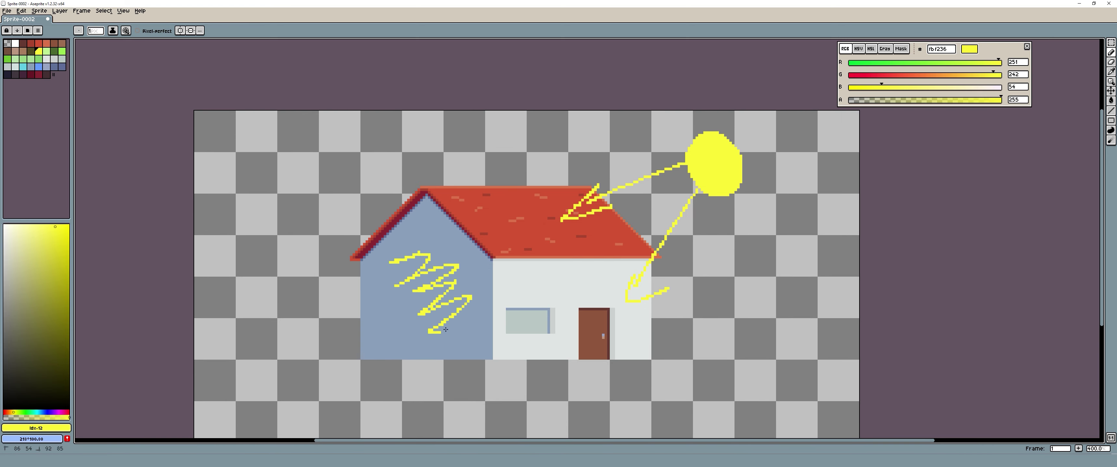
key("v")
key("ctrl+z")
key("ctrl+z")
key("ctrl+z")
key("ctrl+z")
key("ctrl+z")
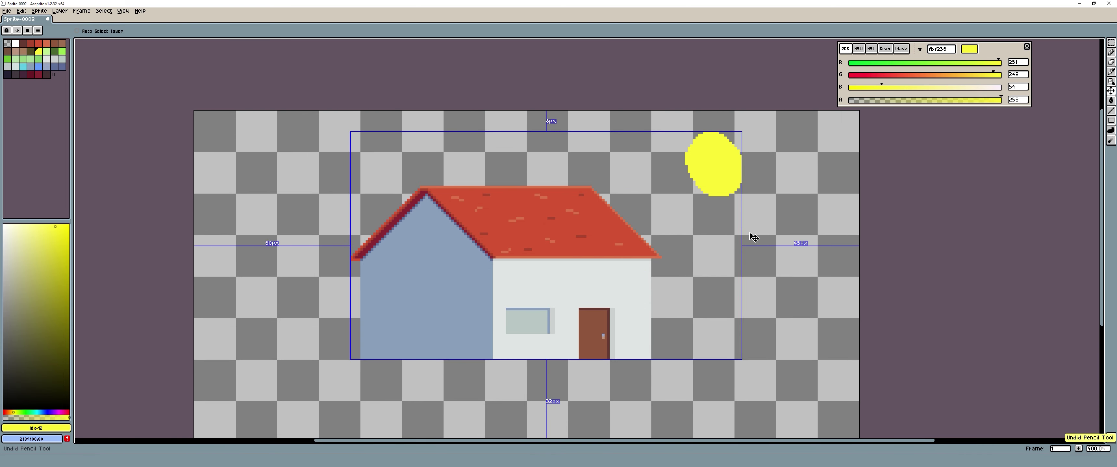
key("ctrl+z")
key("b")
mouse_move(688, 222)
left_mouse_down()
mouse_move(678, 177)
mouse_move(659, 250)
left_mouse_up()
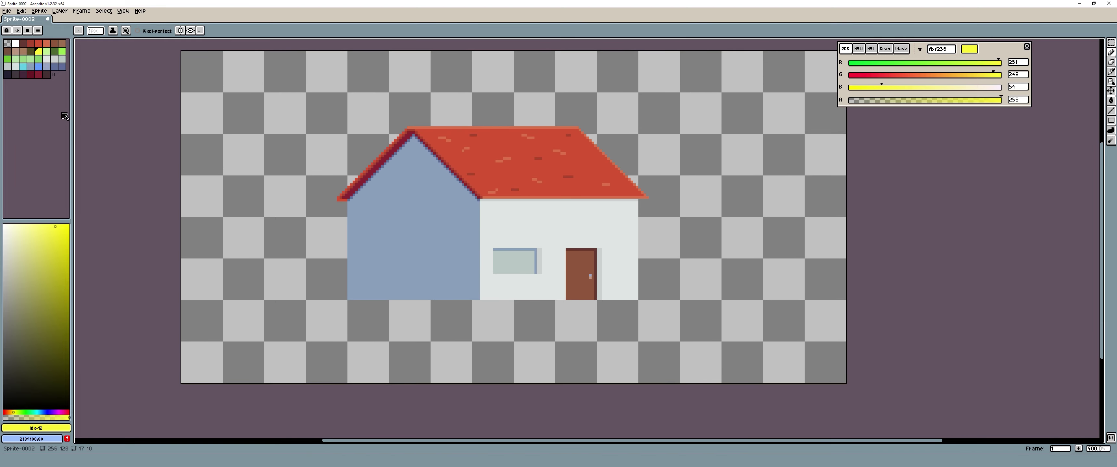
- Pick the pale glint colour d2e0e1 and zoom into the window, undoing stray test pixels
left_click(540, 313, "alt")
scroll(419, 240, "up", 3)
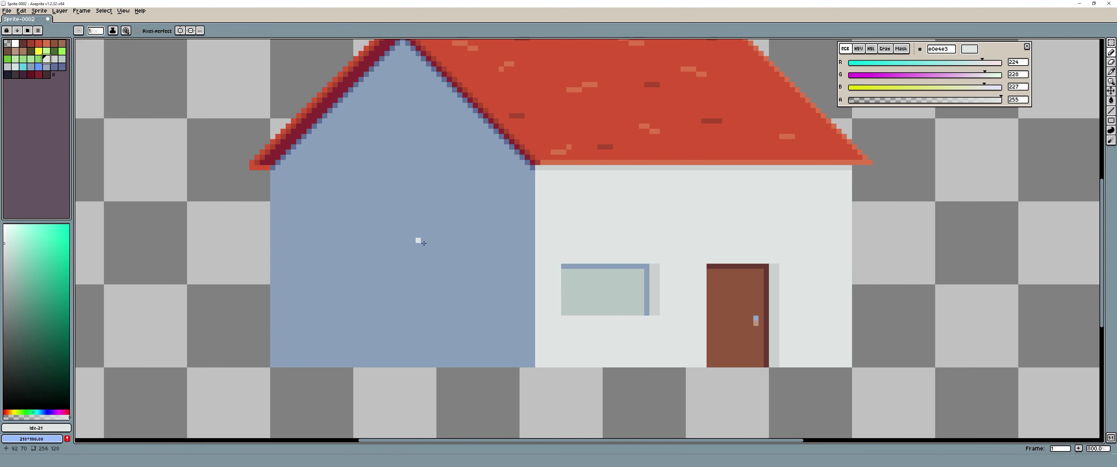
scroll(633, 296, "up", 6)
scroll(633, 297, "up", 1)
left_click(623, 320)
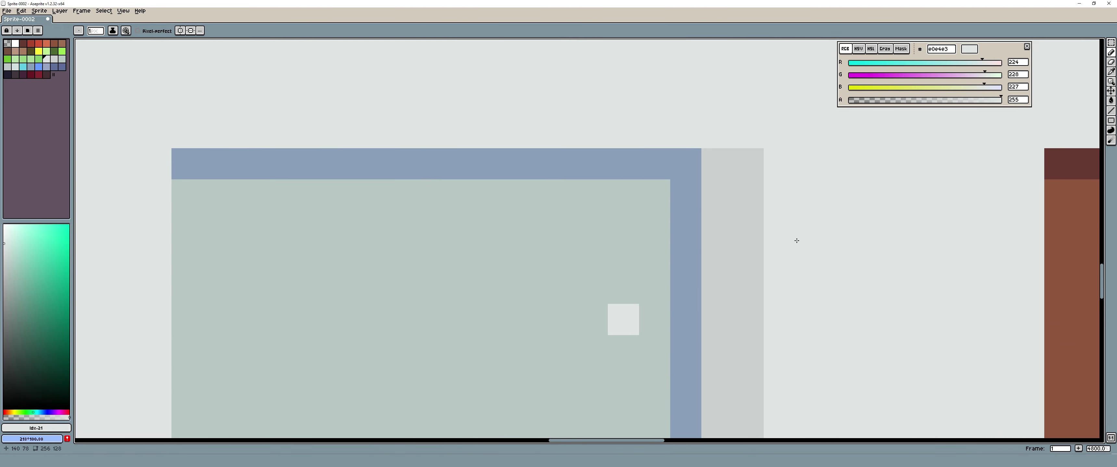
key("ctrl+z")
left_click(15, 66)
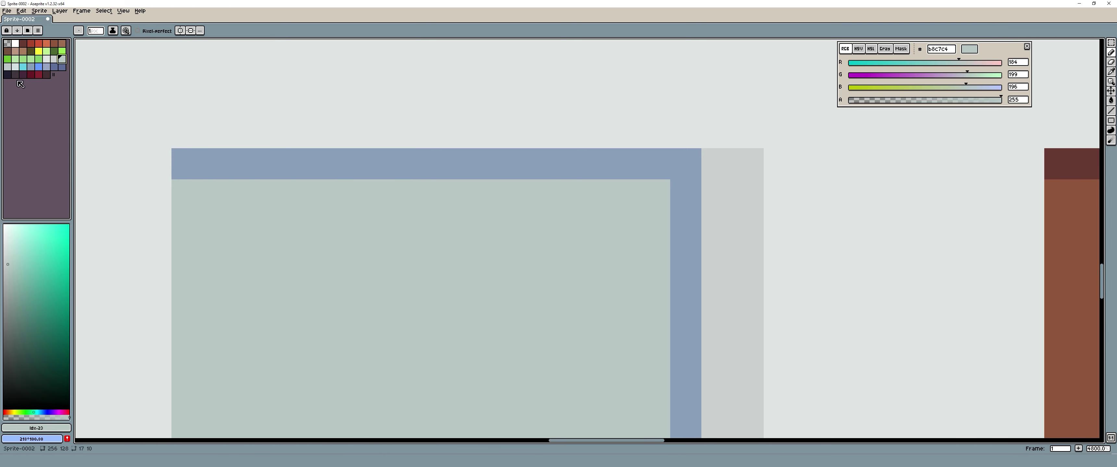
left_click(187, 195)
key("ctrl+z")
- Pencil a checkered staircase of pale glint pixels at the window's bottom-right
left_click_drag(561, 382, 528, 248)
left_click(621, 283)
left_click(590, 314)
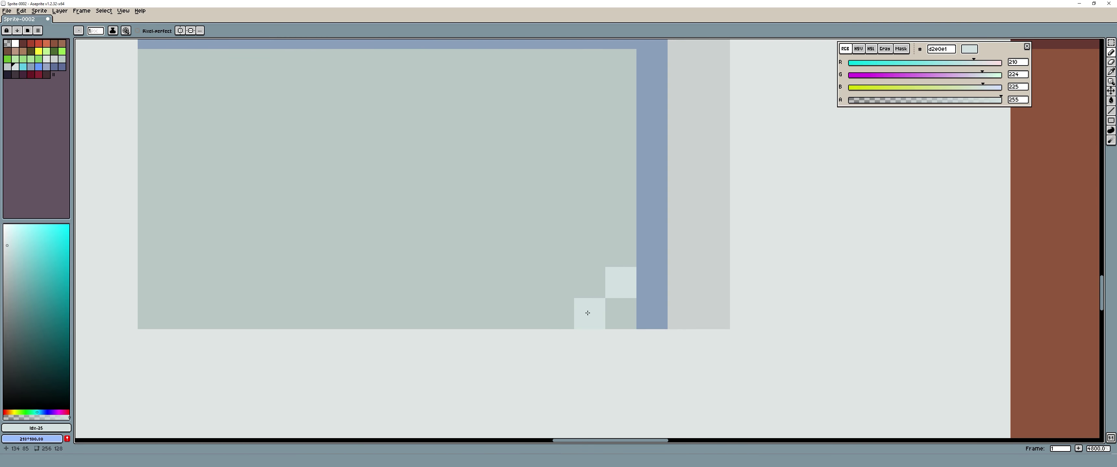
left_click(558, 282)
left_click(589, 252)
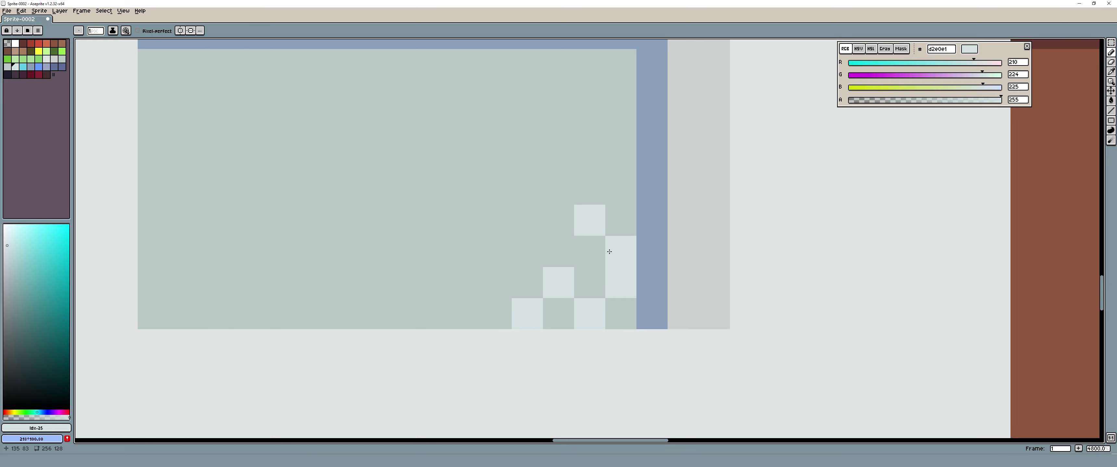
key("ctrl+z")
left_click(621, 220)
left_click(591, 189)
left_click(621, 158)
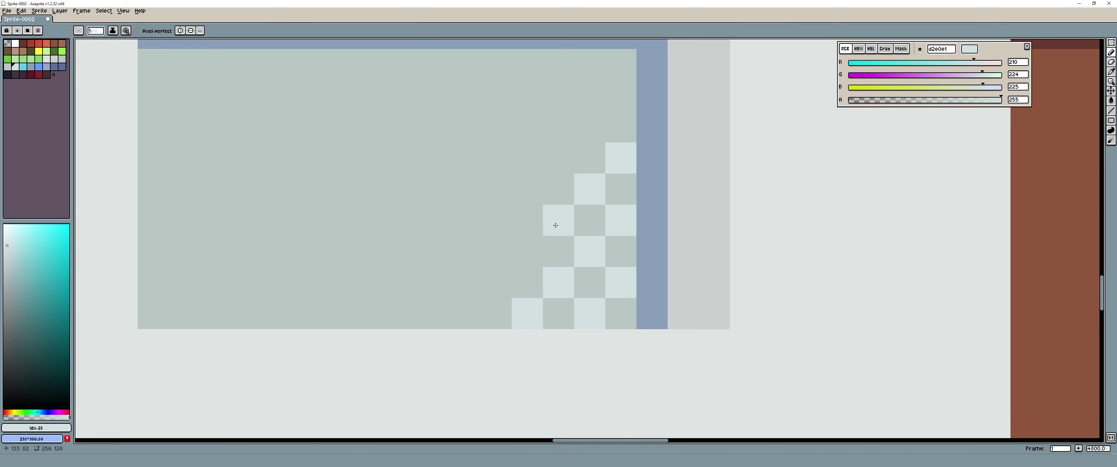
left_click(555, 222)
left_click(496, 283)
left_click(465, 314)
left_click(465, 283)
- Paint a 2px pale highlight at the window's top-left, then return the brush to 1px
scroll(627, 252, "down", 10)
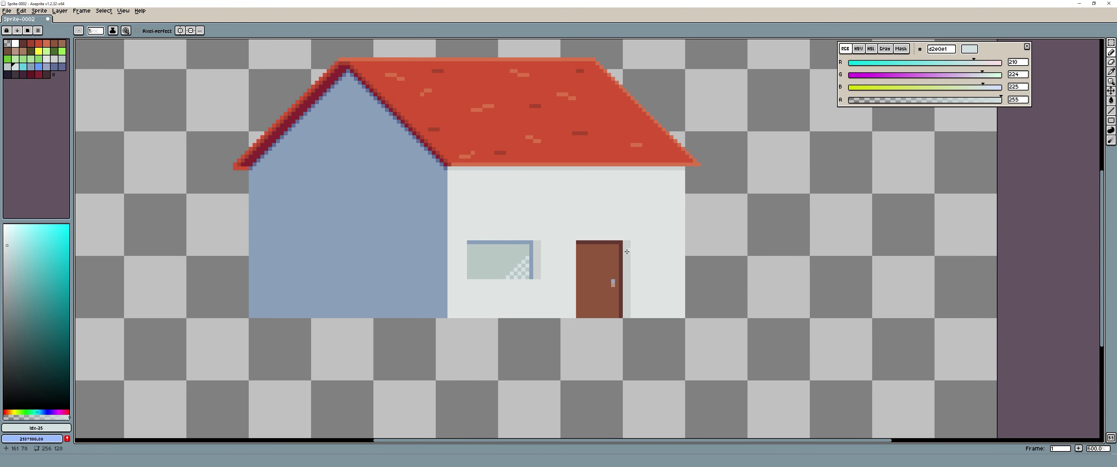
scroll(562, 264, "up", 5)
key("plus")
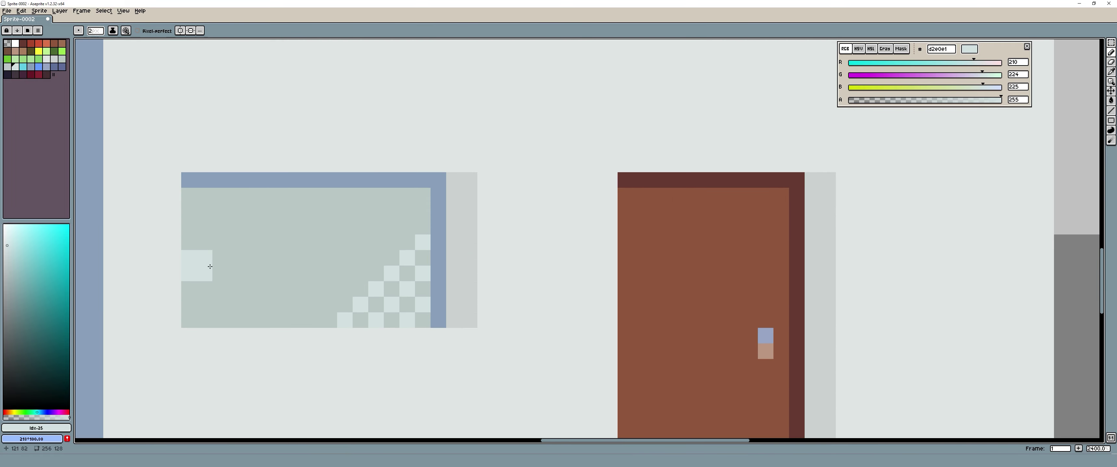
left_click(197, 252)
left_click(337, 203)
scroll(337, 203, "down", 6)
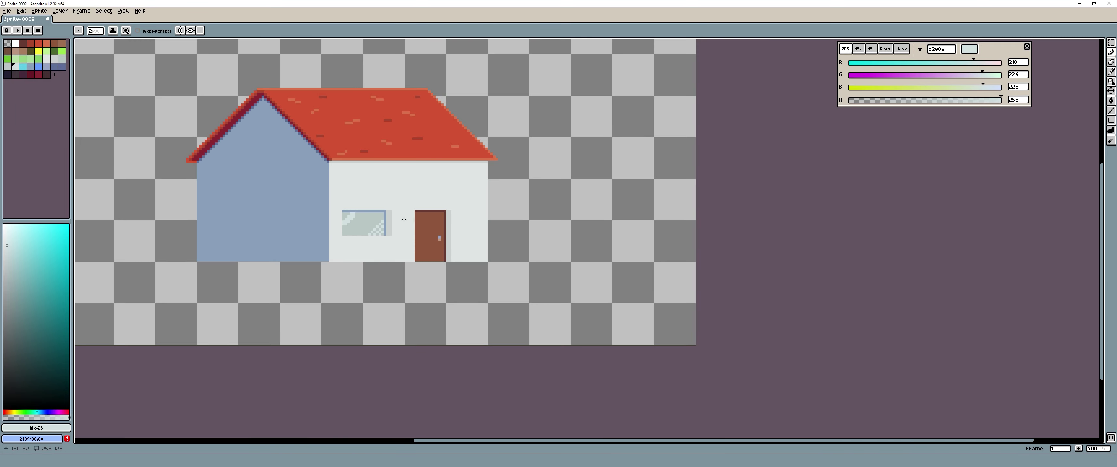
scroll(577, 180, "up", 5)
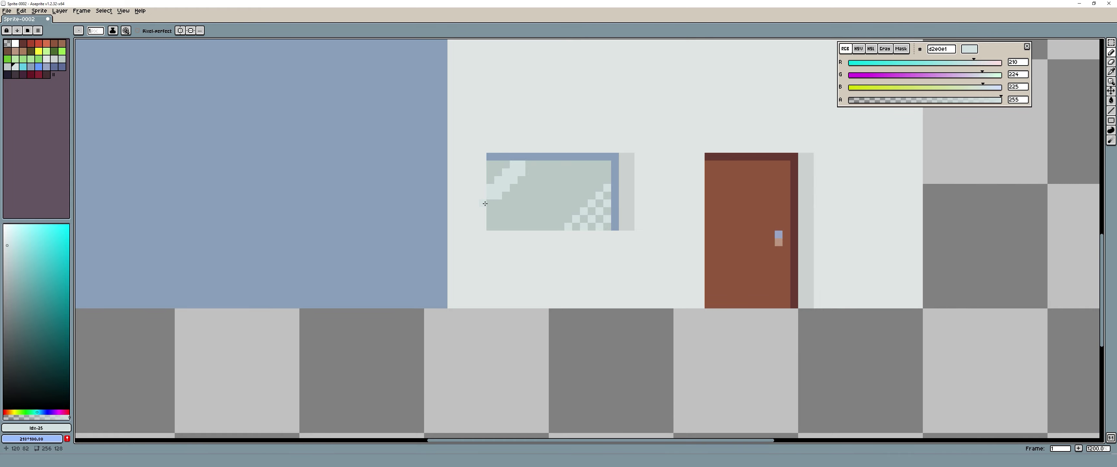
key("minus")
scroll(648, 203, "down", 5)
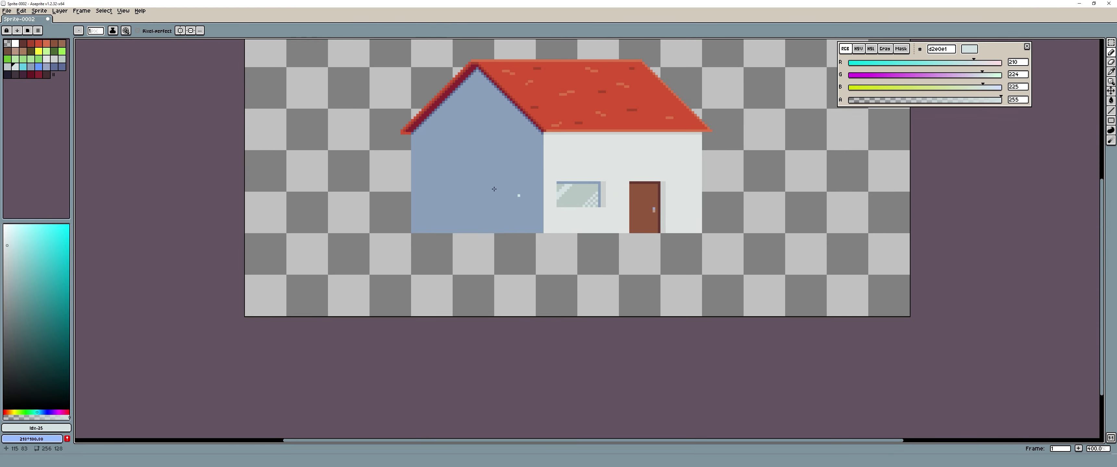
- Pencil dark blue 5f6e99 brick marks along the wall's edge and stepped at its base
left_click(536, 127, "alt")
scroll(536, 127, "up", 2)
scroll(609, 98, "up", 4)
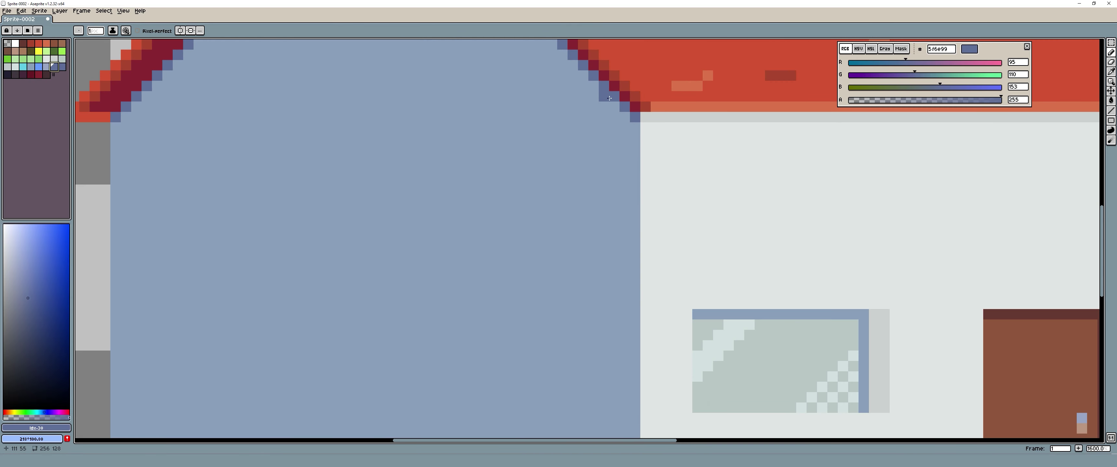
mouse_move(625, 159)
left_mouse_down()
mouse_move(617, 166)
mouse_move(635, 169)
left_mouse_up()
left_click_drag(625, 252, 635, 252)
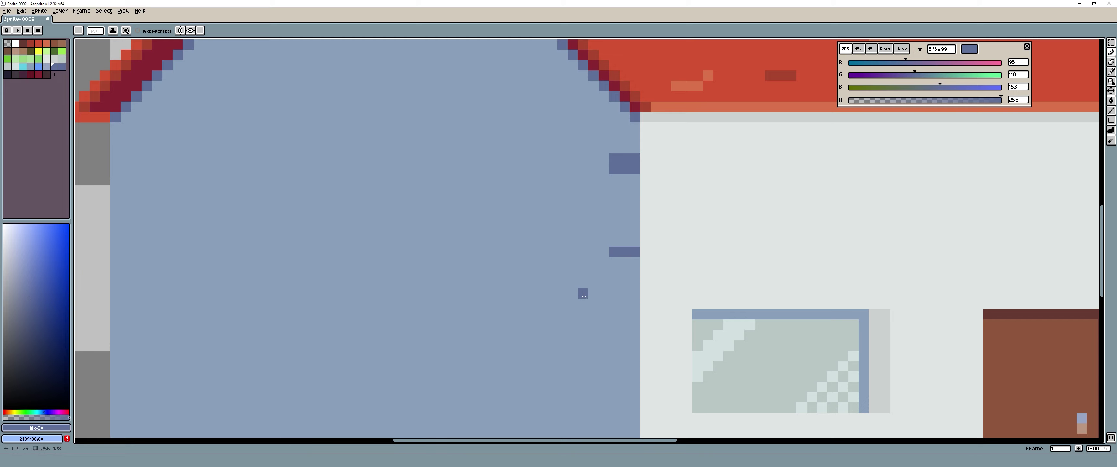
left_click_drag(583, 296, 547, 239)
left_click_drag(557, 195, 576, 195)
left_click_drag(588, 341, 522, 178)
mouse_move(503, 292)
left_mouse_down()
mouse_move(525, 292)
mouse_move(473, 292)
mouse_move(526, 280)
left_mouse_up()
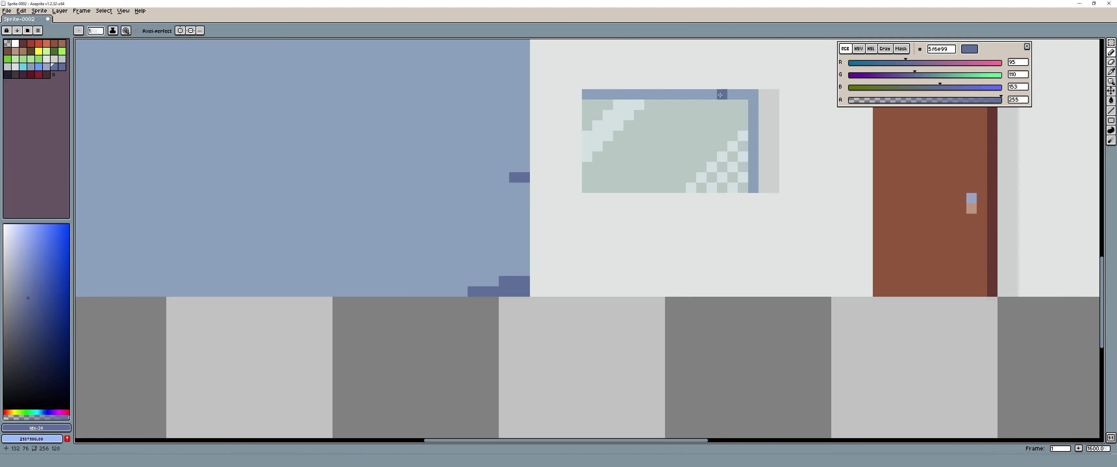
- Add light grey cdd1d0 beside the blue bricks and short grey brick dashes on the white wall
left_click(774, 99, "alt")
left_click(535, 178)
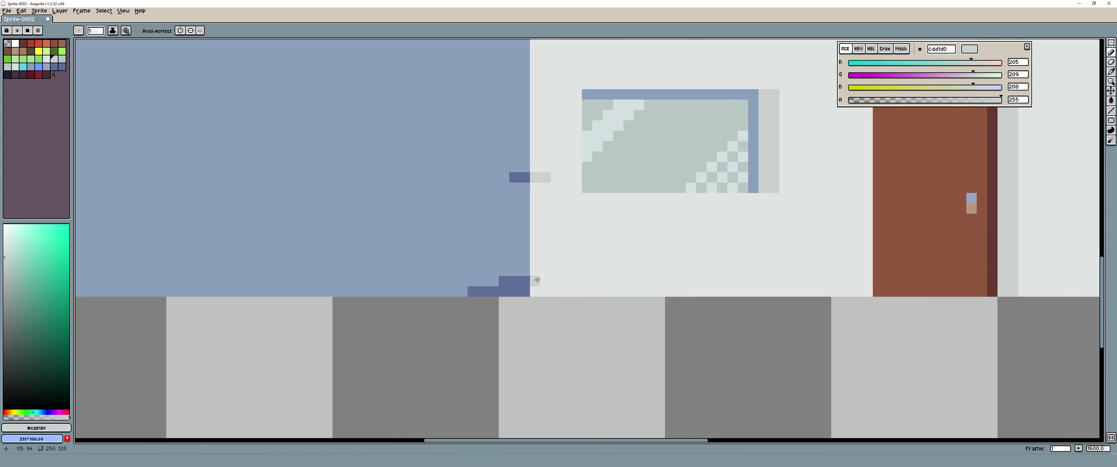
left_click_drag(537, 280, 576, 291)
scroll(564, 229, "up", 3)
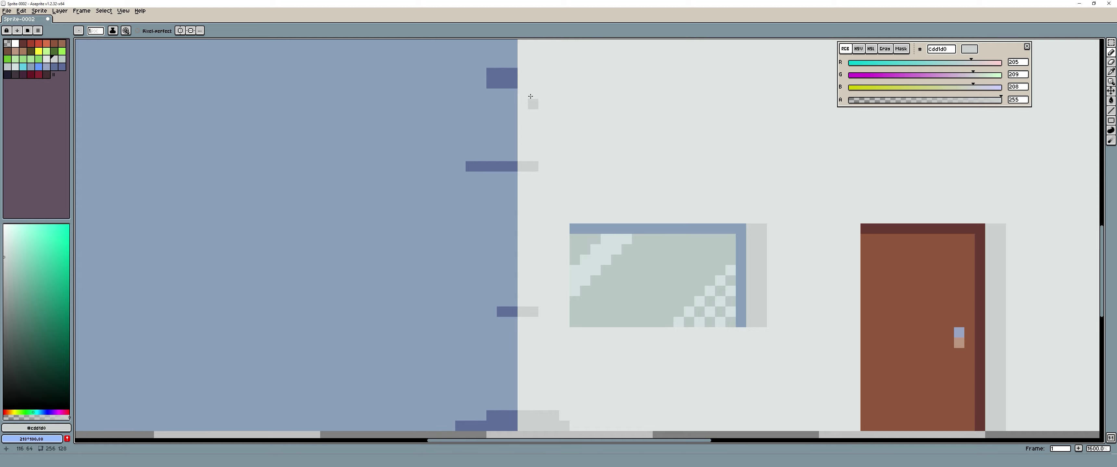
left_click_drag(522, 84, 544, 84)
left_click(523, 73)
scroll(531, 87, "up", 1)
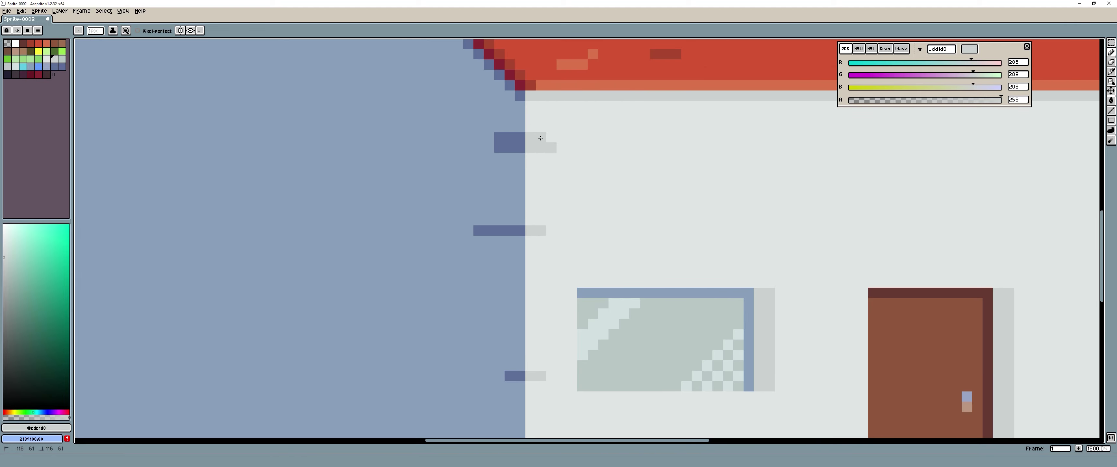
scroll(540, 138, "down", 6)
scroll(536, 179, "up", 3)
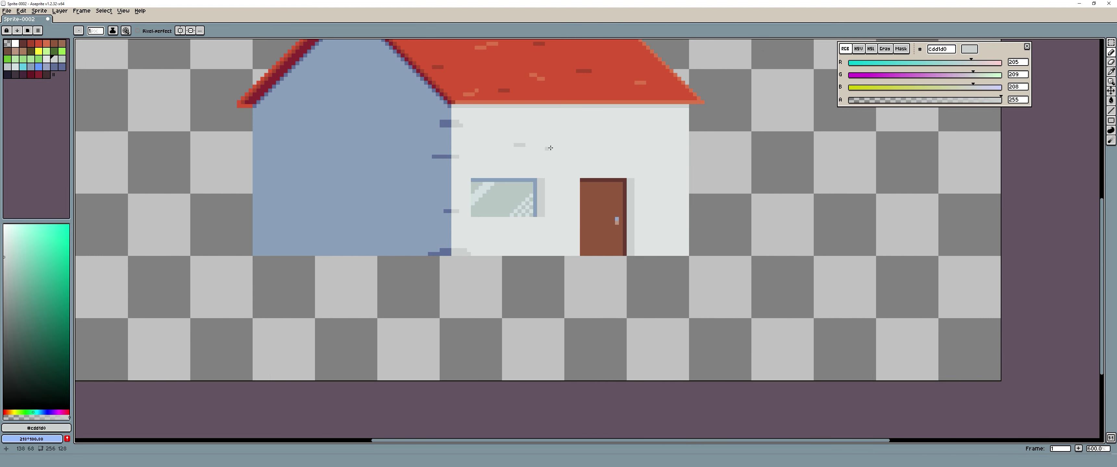
left_click_drag(601, 133, 609, 135)
left_click_drag(659, 192, 647, 192)
left_click_drag(486, 238, 496, 238)
- Switch back to dark blue and pencil six brick dashes across the blue gable wall
left_click(441, 156, "alt")
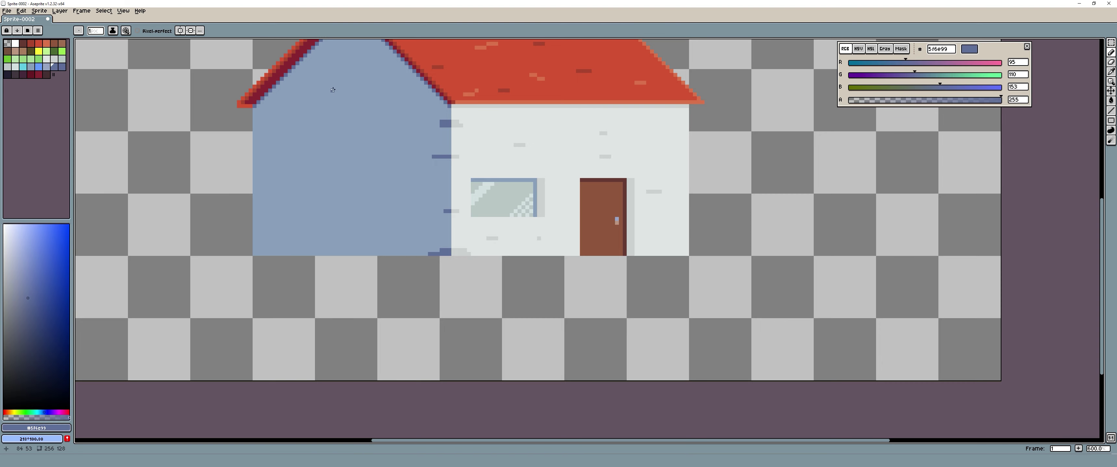
left_click_drag(328, 75, 381, 94)
left_click_drag(280, 125, 295, 125)
left_click_drag(328, 180, 338, 180)
left_click_drag(266, 179, 271, 177)
left_click_drag(277, 223, 291, 223)
left_click_drag(363, 242, 368, 243)
scroll(380, 187, "down", 2)
scroll(543, 177, "down", 1)
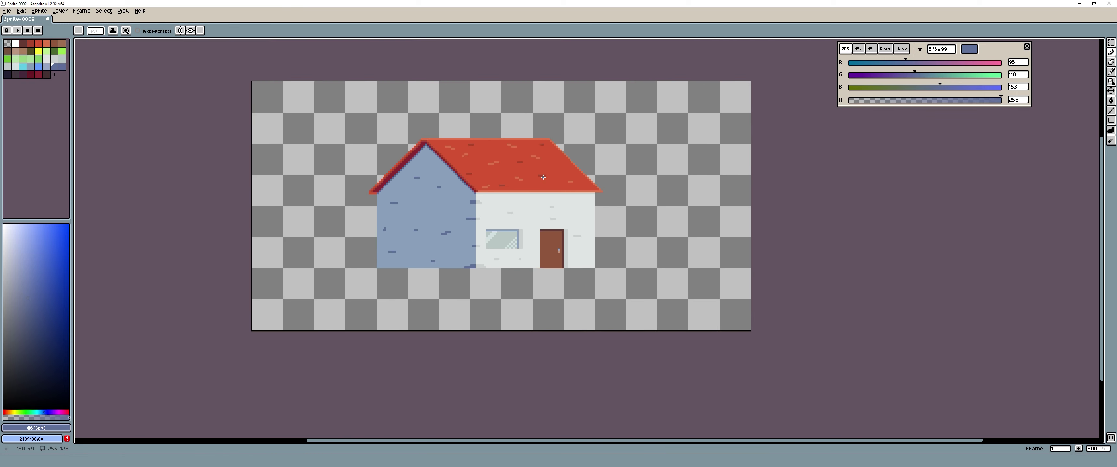